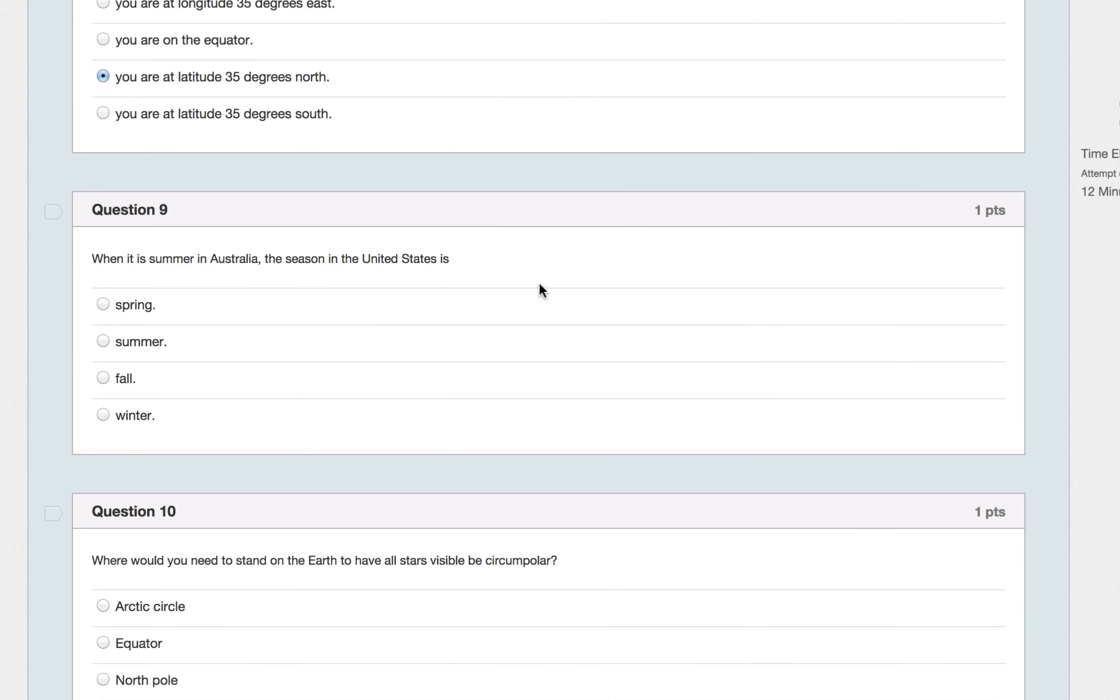
# Copy the text of quiz Question 9 and paste it as the term of the blank StudyBlue flashcard
pyautogui.moveTo(459, 260)
pyautogui.mouseDown()
pyautogui.moveTo(187, 280)
pyautogui.moveTo(93, 262)
pyautogui.moveTo(448, 259)
pyautogui.mouseUp()
pyautogui.click(93, 263)
pyautogui.rightClick(412, 257)
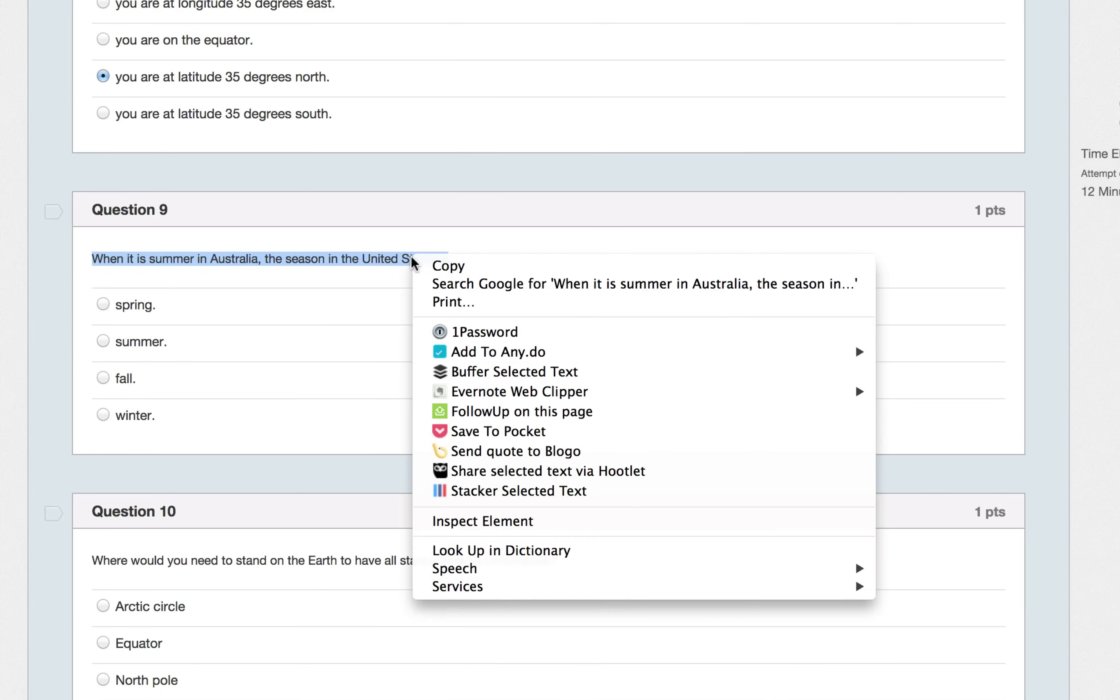
pyautogui.click(441, 268)
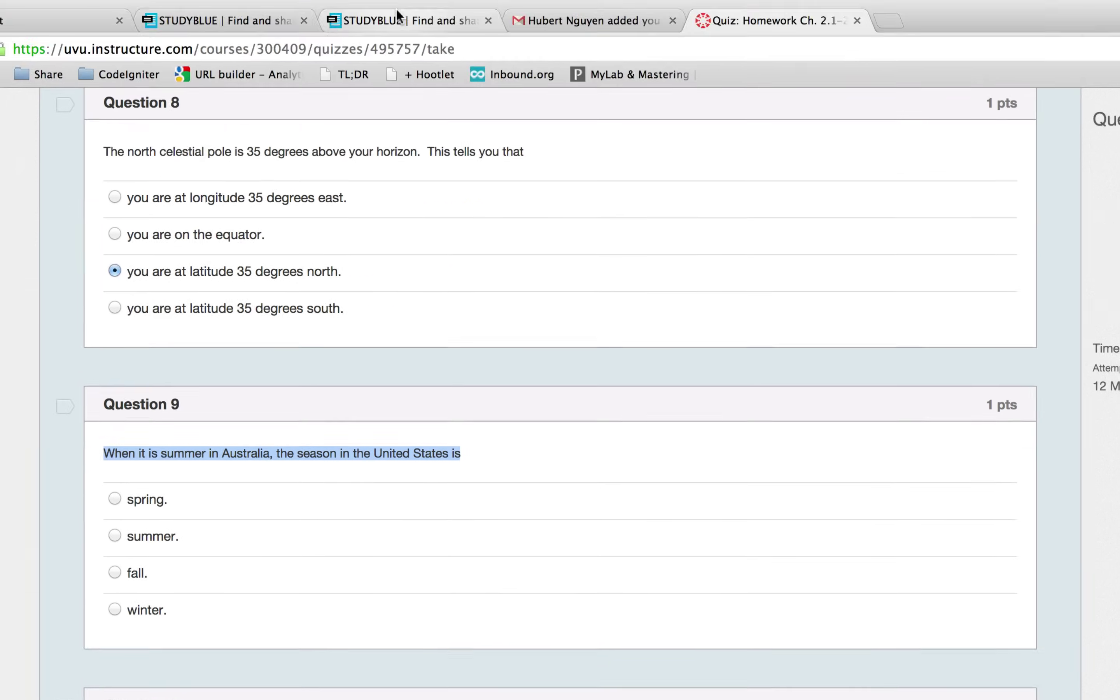
pyautogui.click(400, 20)
pyautogui.click(497, 377)
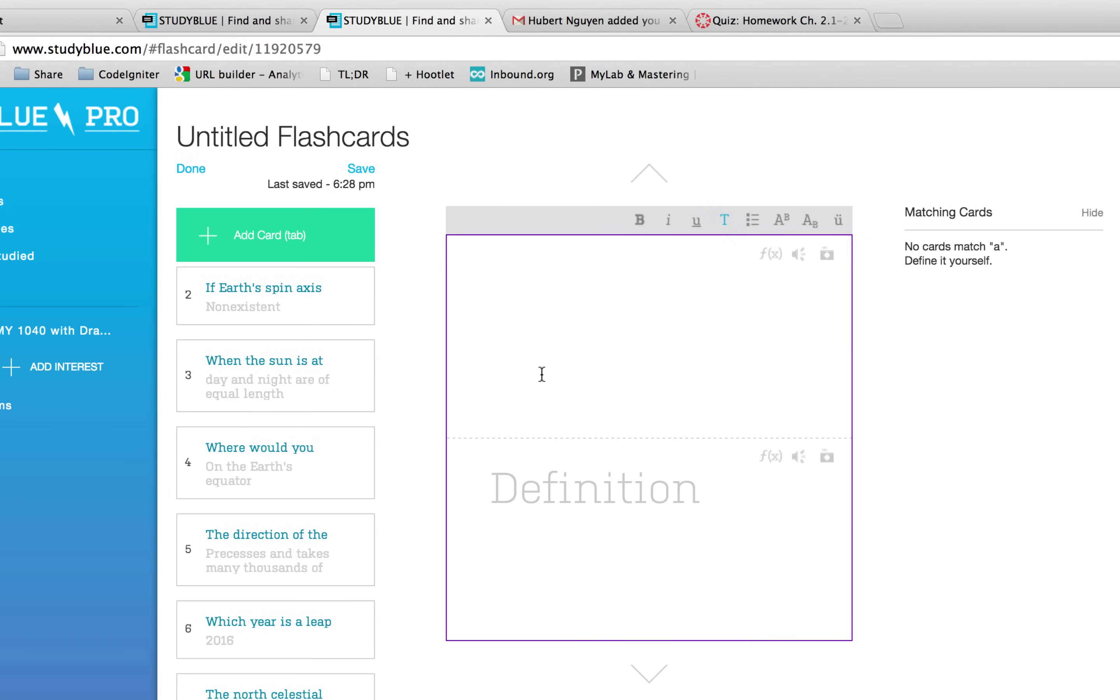
pyautogui.press('super+v')
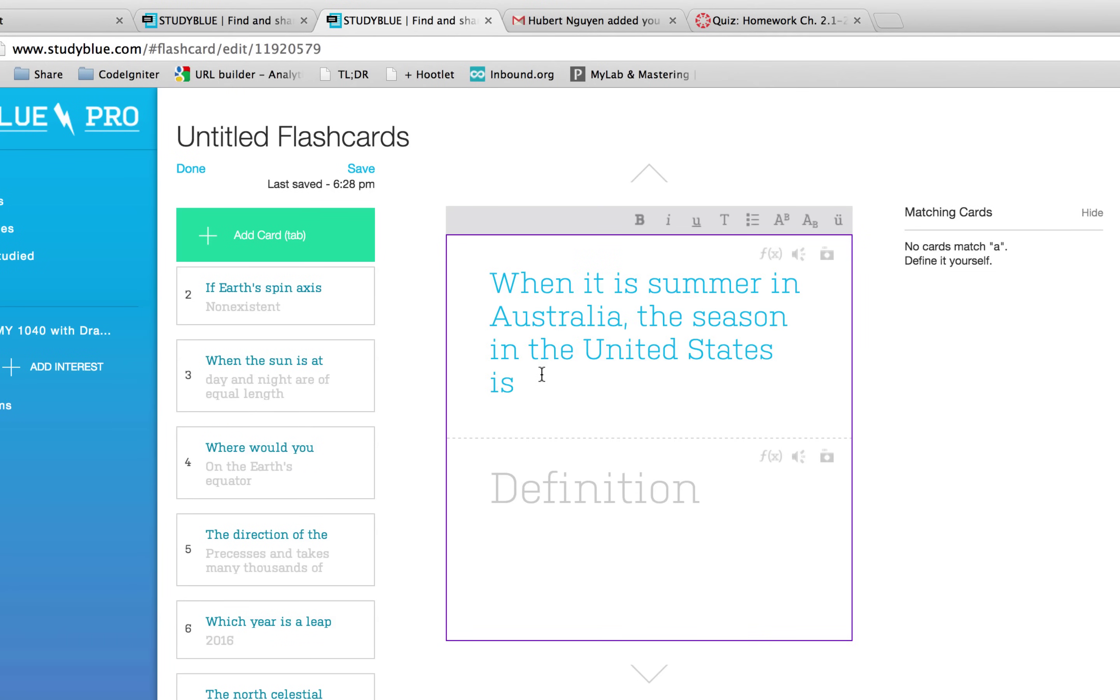
# Bring up the flashcard's matching cards and answer quiz Question 9 with "winter."
pyautogui.press('Tab')
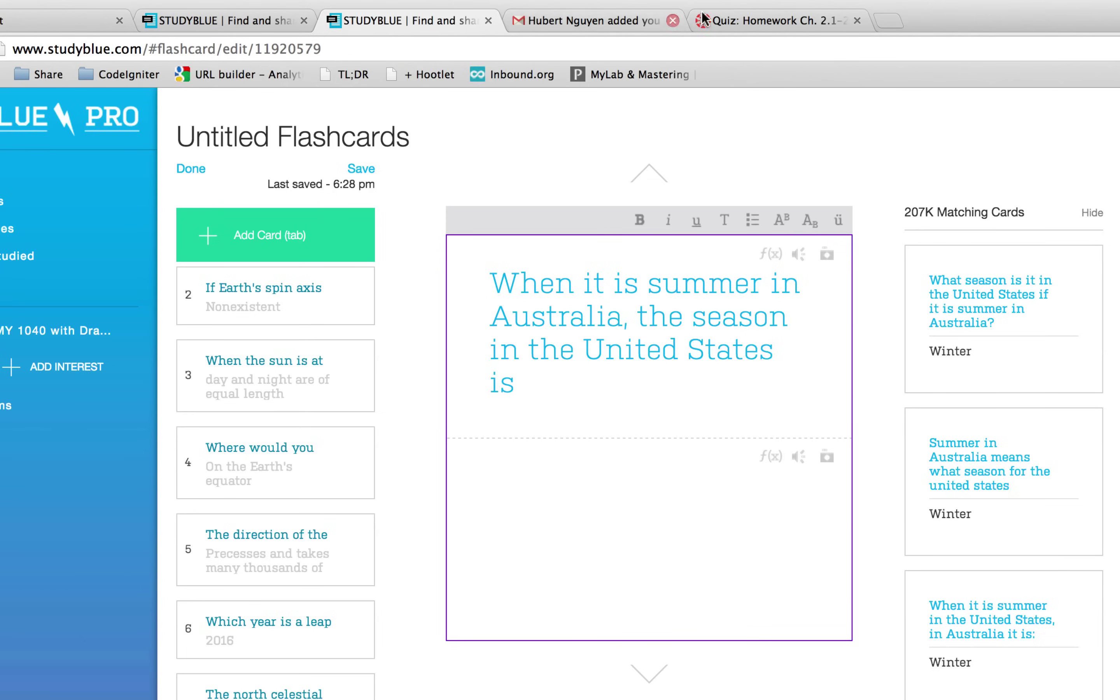
pyautogui.click(732, 20)
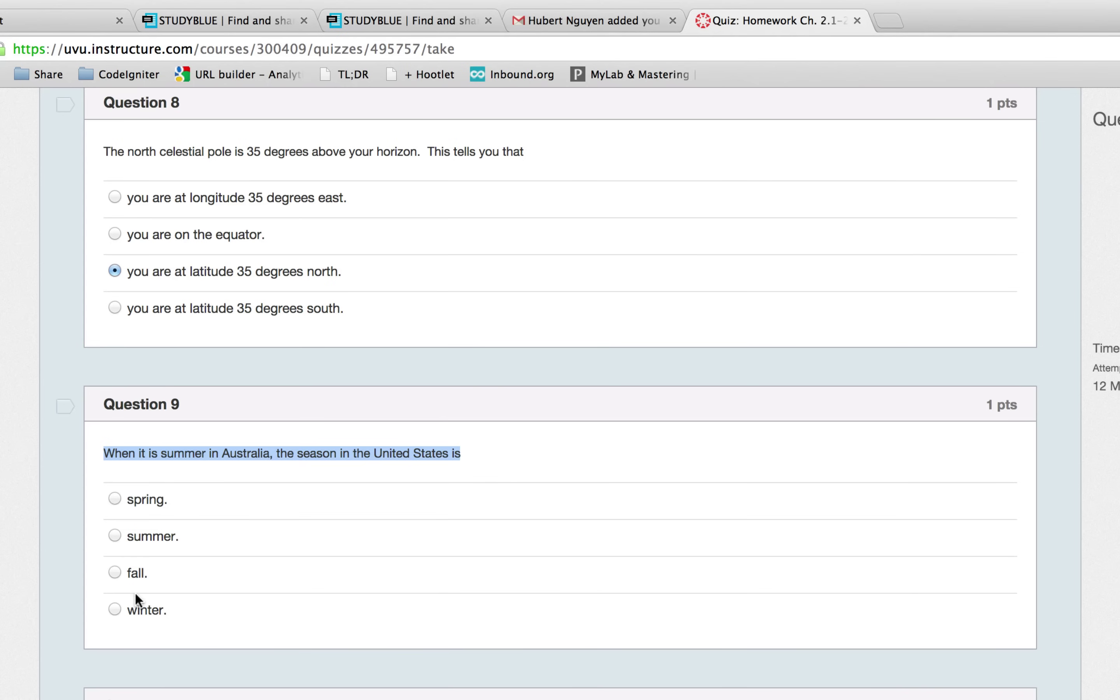
pyautogui.click(135, 612)
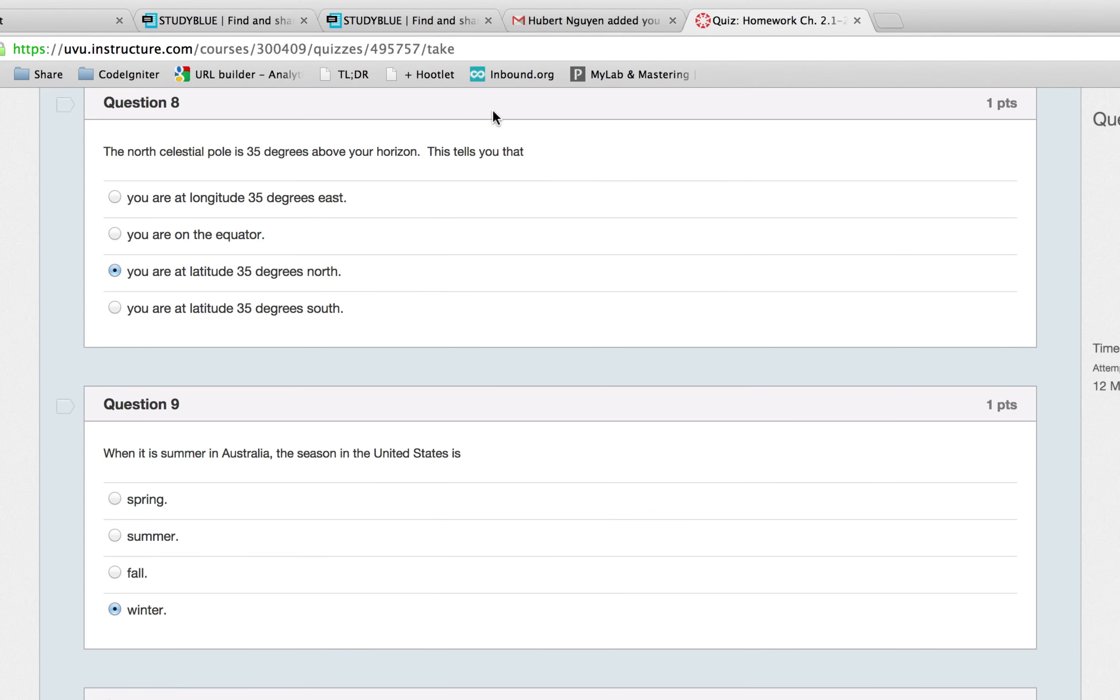
# Fill the flashcard from the matching card "What season is it in the United States if it is summer in Australia?" and add a blank flashcard
pyautogui.click(423, 21)
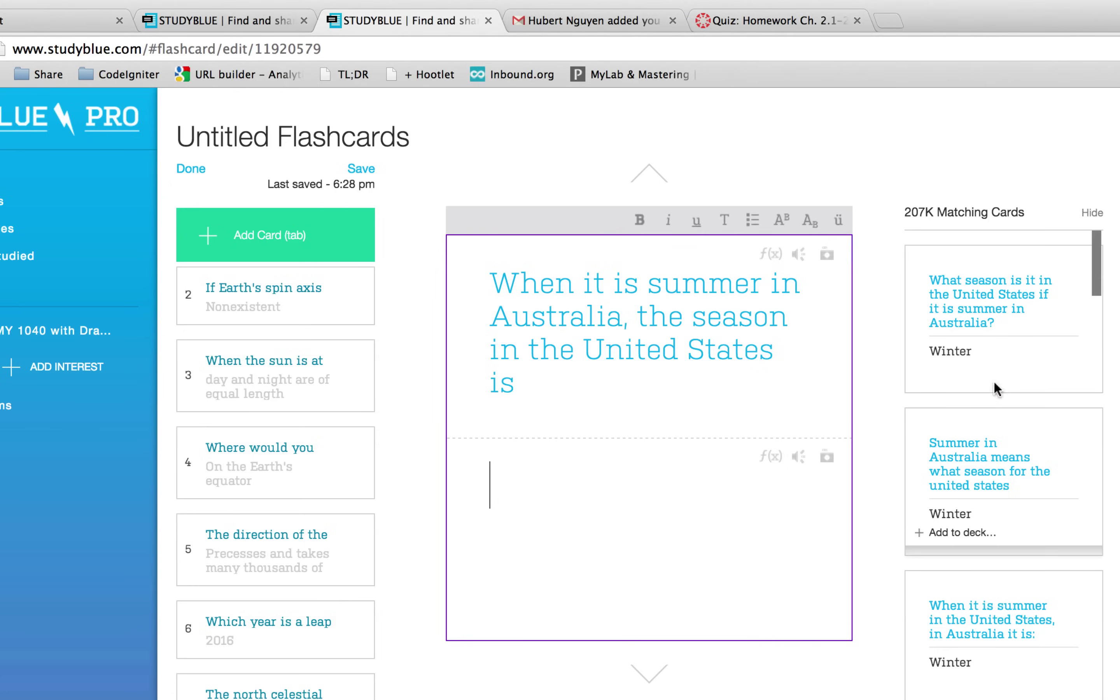
pyautogui.click(996, 319)
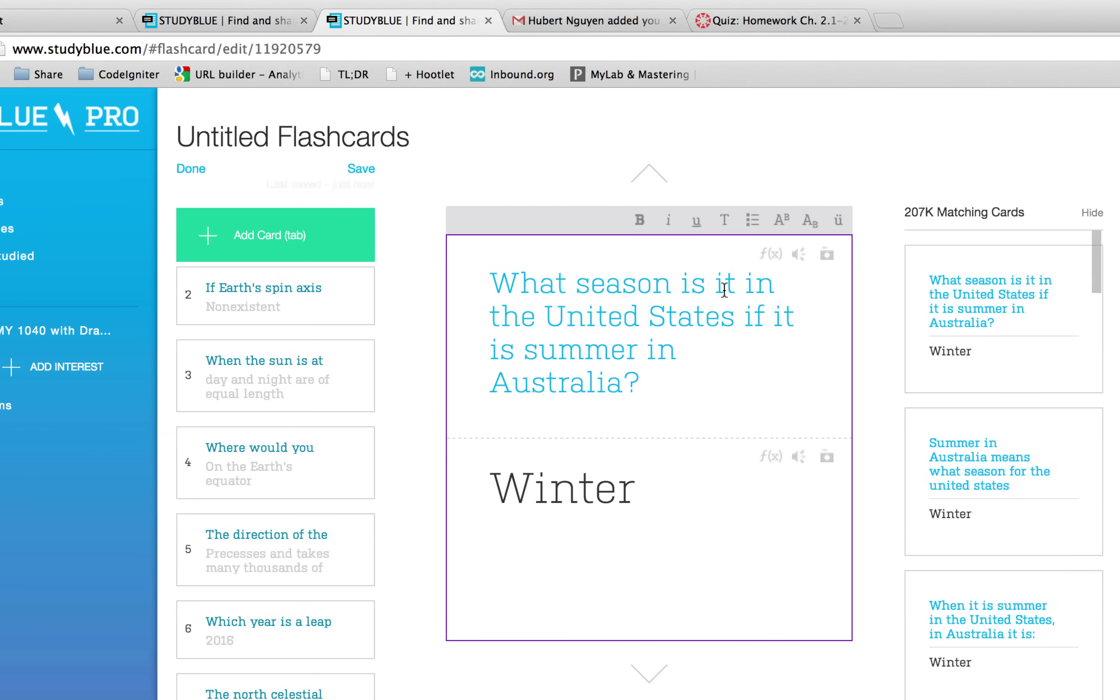
pyautogui.click(665, 521)
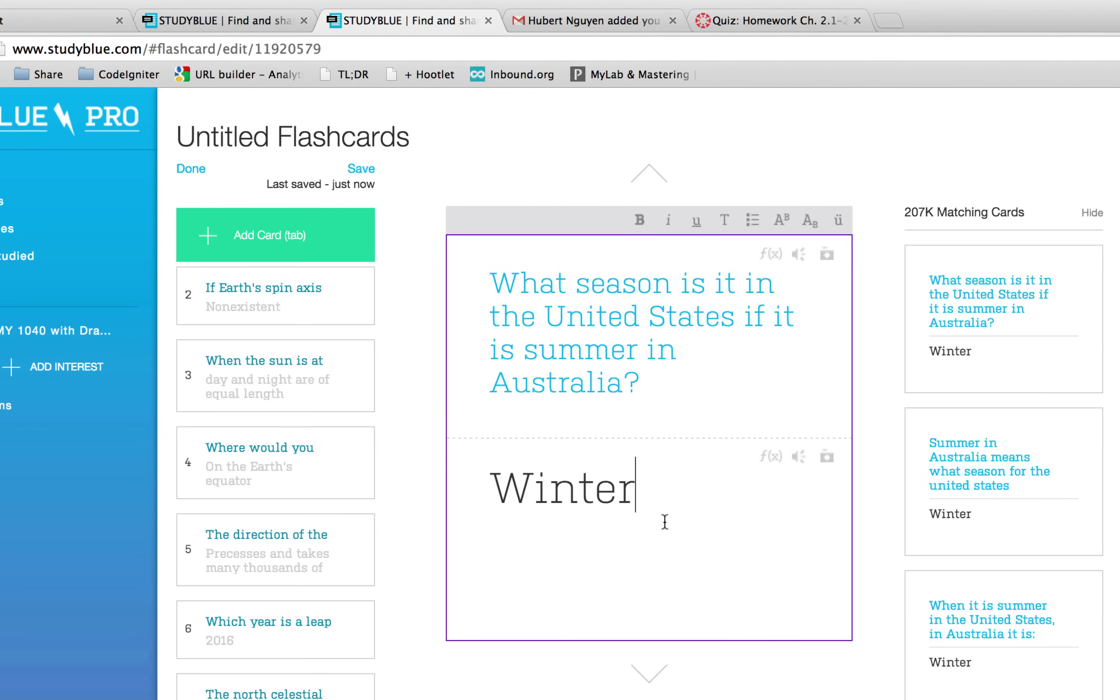
pyautogui.press('Tab')
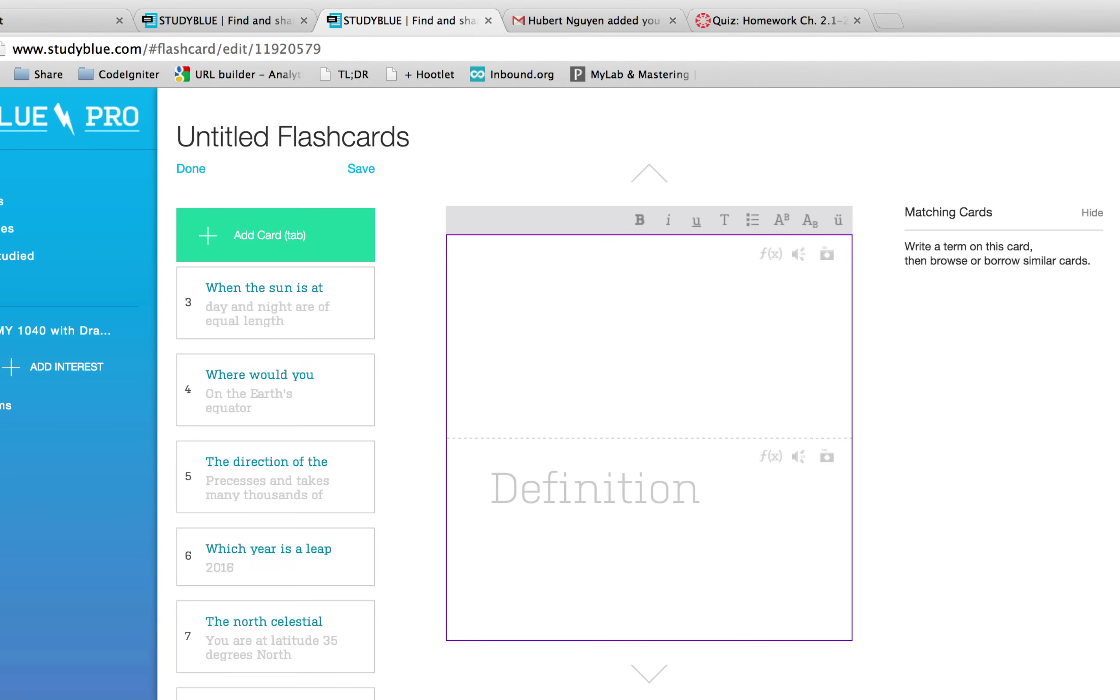
# Copy quiz Question 10, "Where would you need to stand on the Earth to have all stars visible be circumpolar?", into the blank flashcard's term
pyautogui.click(769, 21)
pyautogui.scroll(-5, 328, 468)
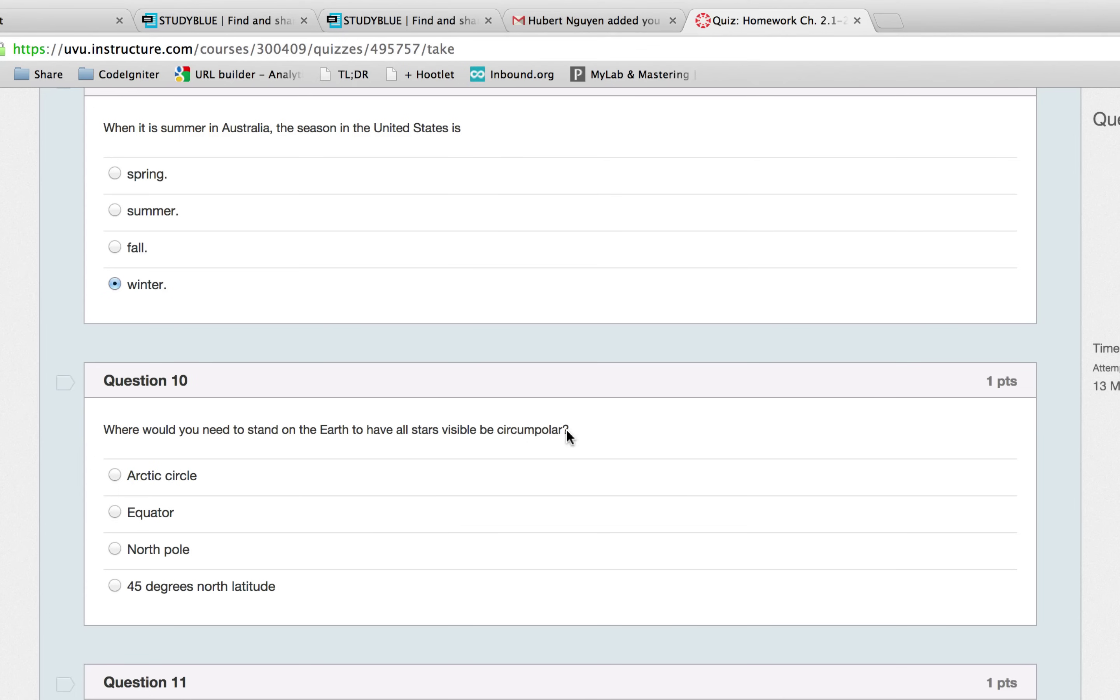
pyautogui.moveTo(567, 430); pyautogui.dragTo(110, 427)
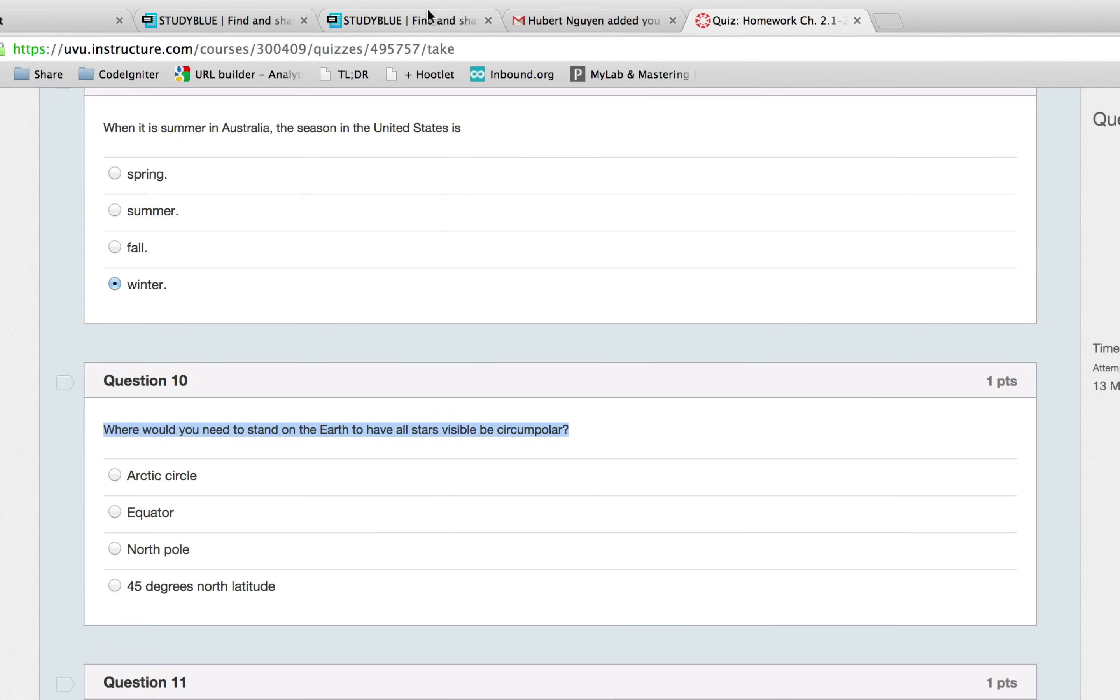
pyautogui.click(433, 22)
pyautogui.click(646, 438)
pyautogui.write('Where would you need to stand on the Earth to have all stars visible be circumpolar?')
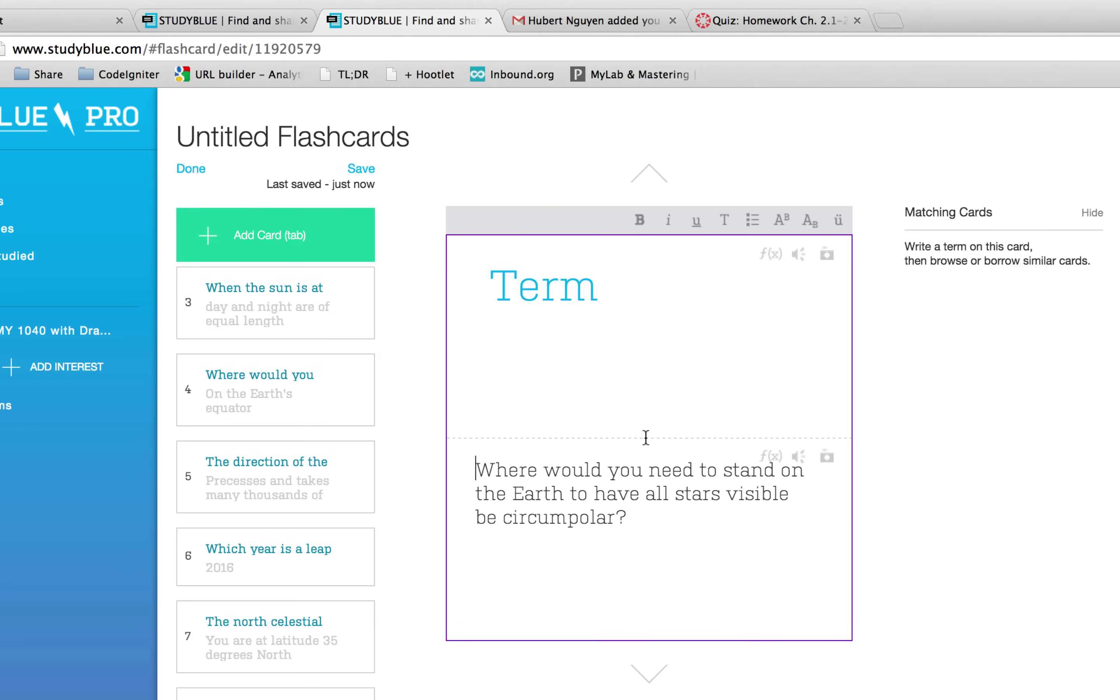
pyautogui.moveTo(631, 518); pyautogui.dragTo(562, 437)
pyautogui.press('super+x')
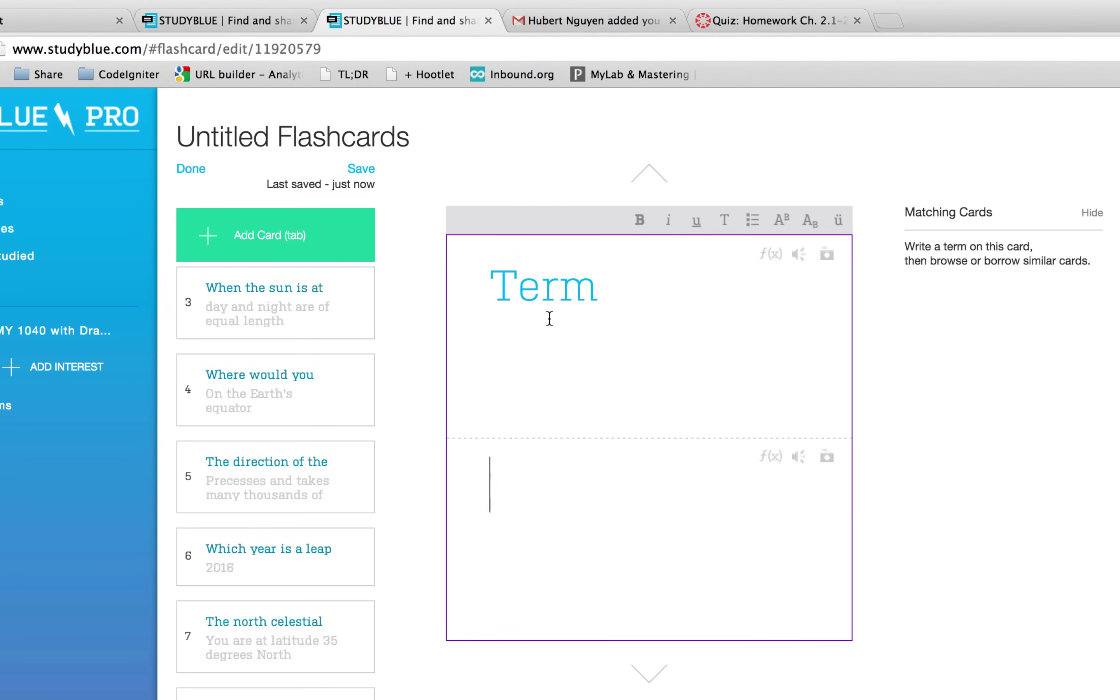
pyautogui.click(555, 304)
pyautogui.press('super+v')
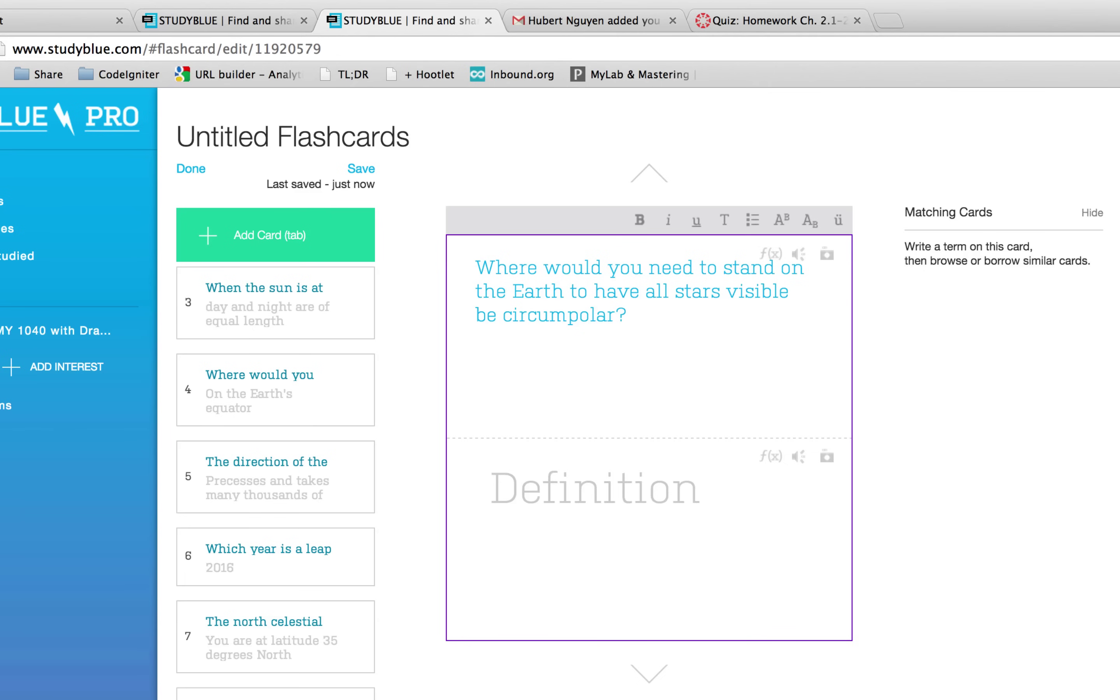
# Fill the flashcard from the matching circumpolar-stars card defined as "North pole" and answer quiz Question 10 with "North pole"
pyautogui.press('Tab')
pyautogui.moveTo(997, 558)
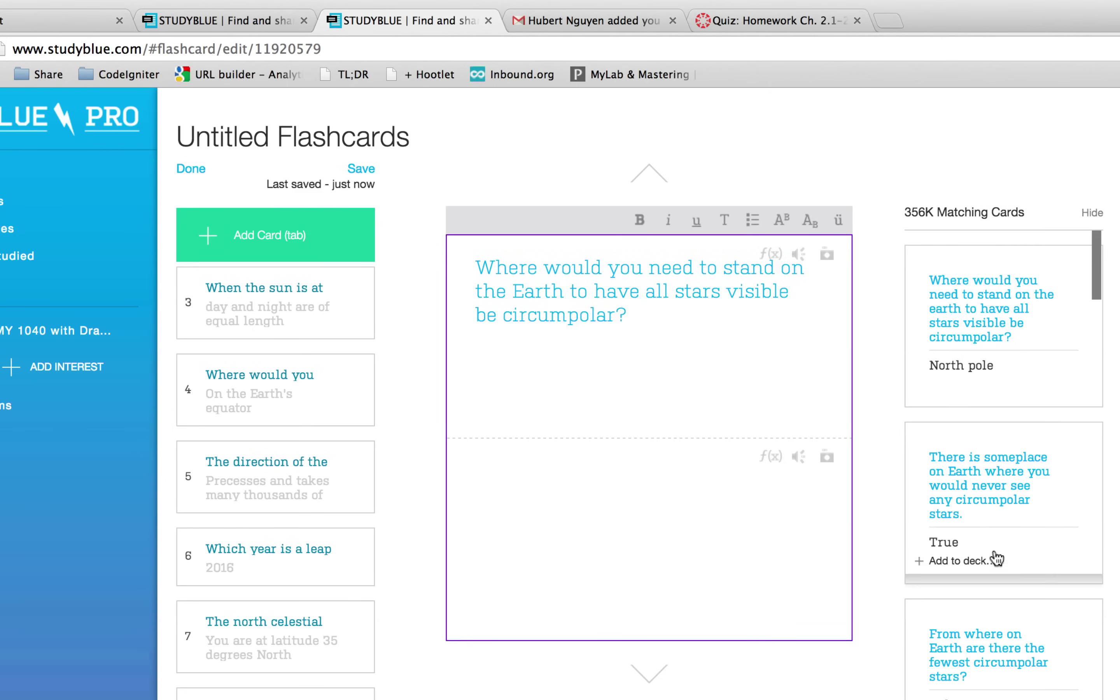
pyautogui.moveTo(958, 294)
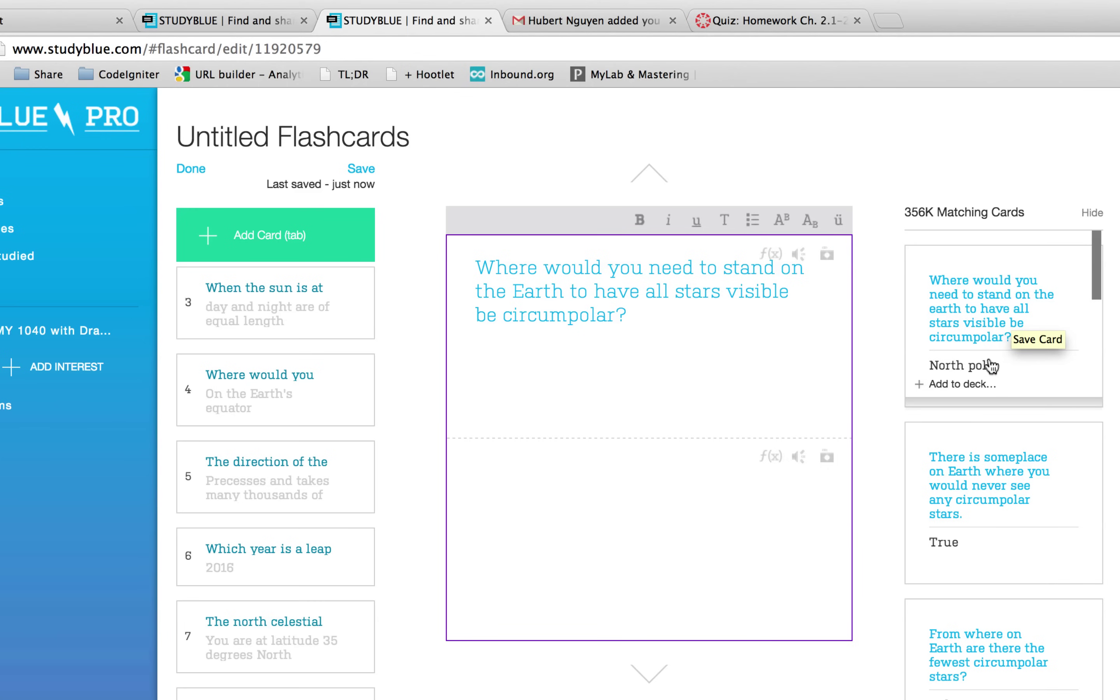
pyautogui.click(963, 326)
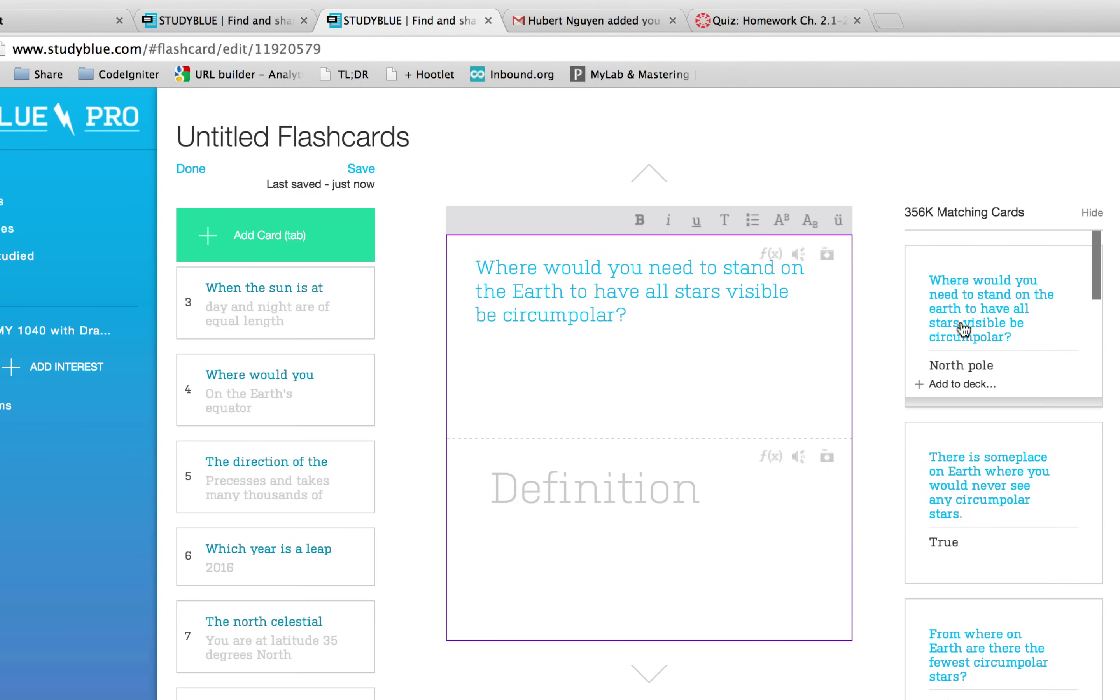
pyautogui.click(962, 327)
pyautogui.click(738, 22)
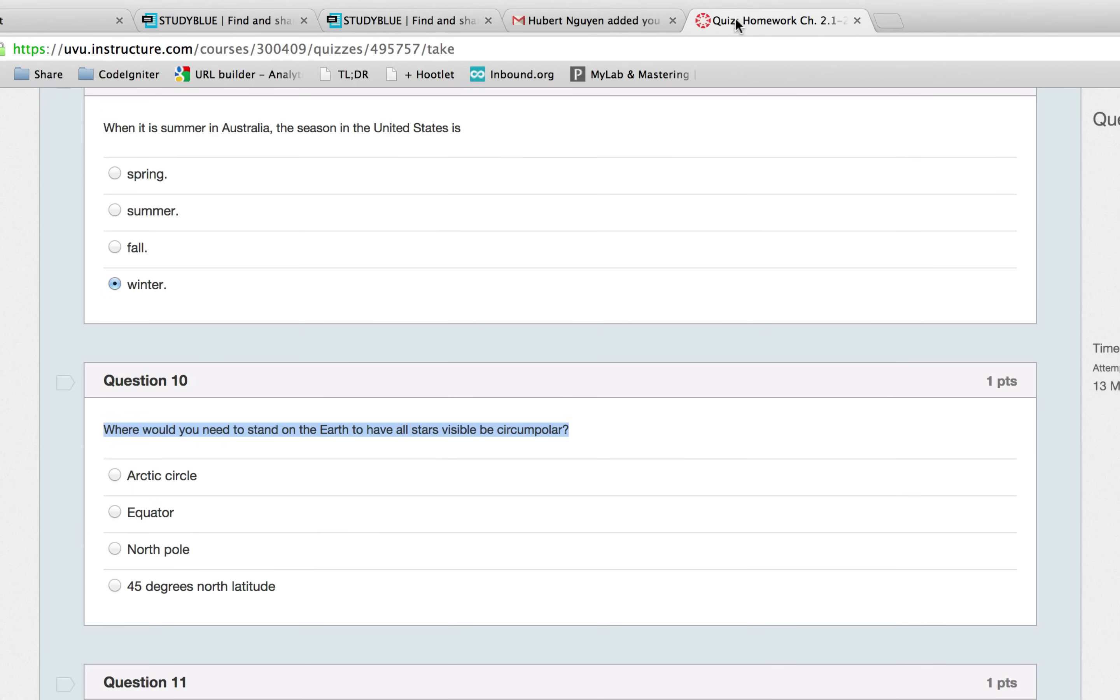
pyautogui.click(42, 487)
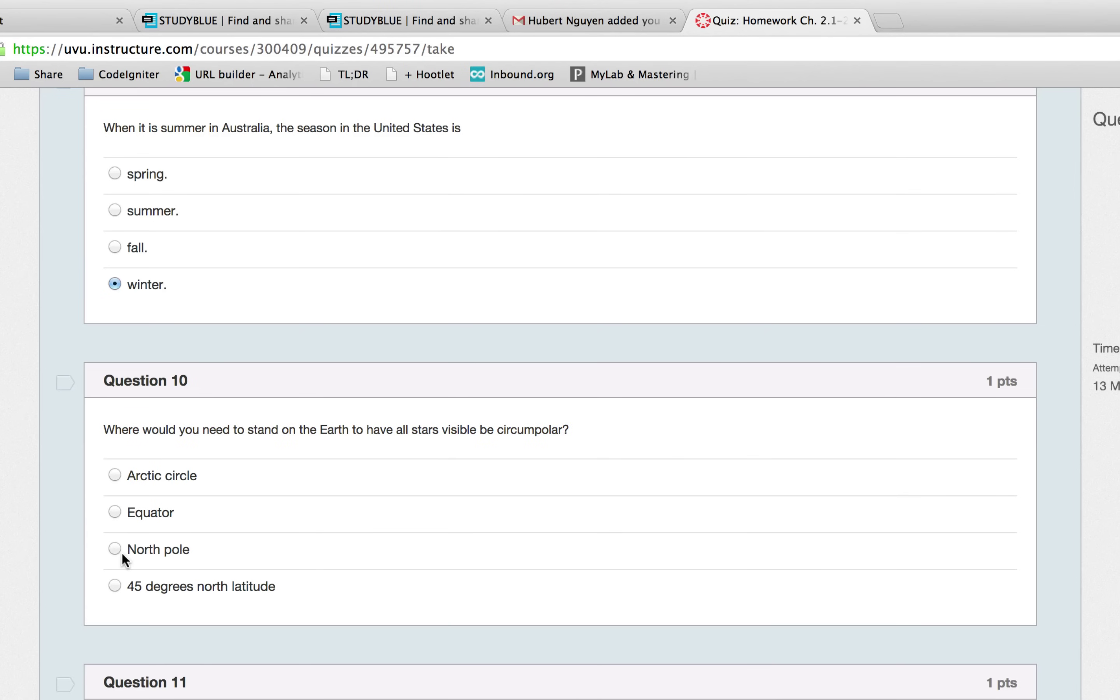
# Copy quiz Question 11, "A sidereal day is shorter than a solar day because", into the term of a new flashcard
pyautogui.scroll(-5, 195, 623)
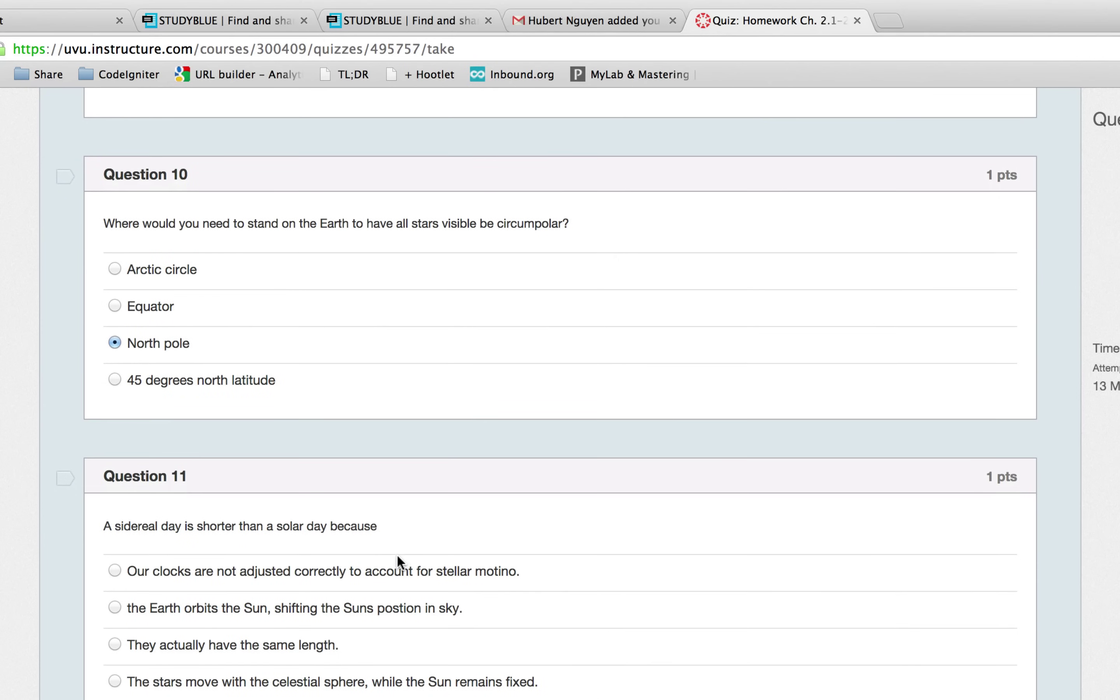
pyautogui.moveTo(386, 527); pyautogui.dragTo(98, 526)
pyautogui.press('super+c')
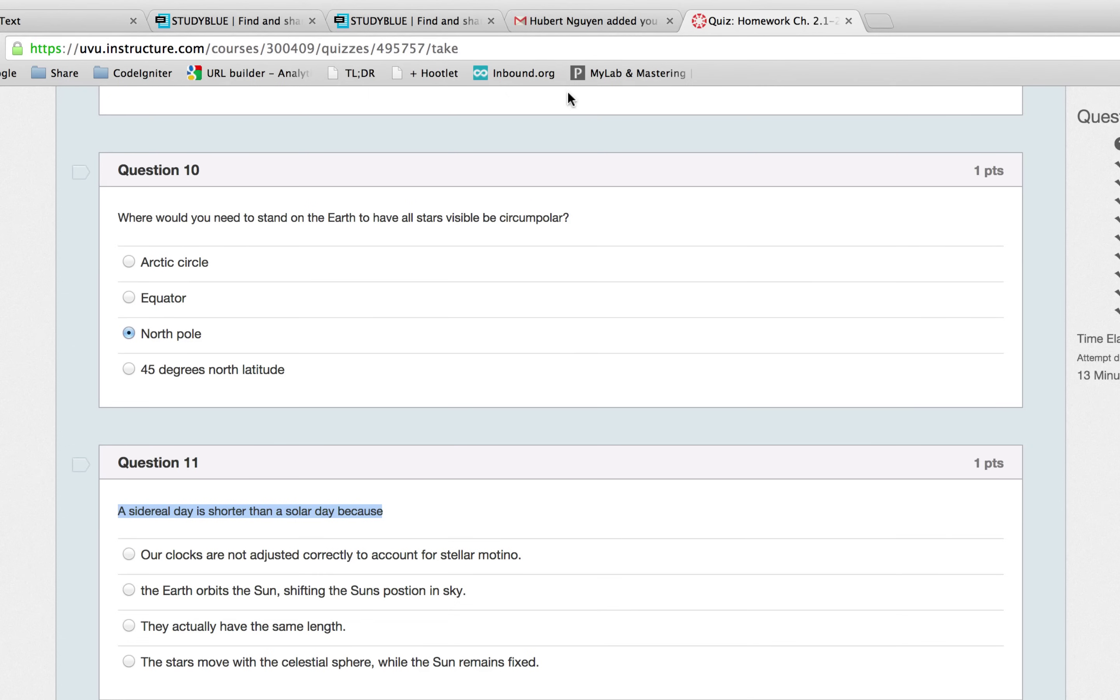
pyautogui.click(440, 23)
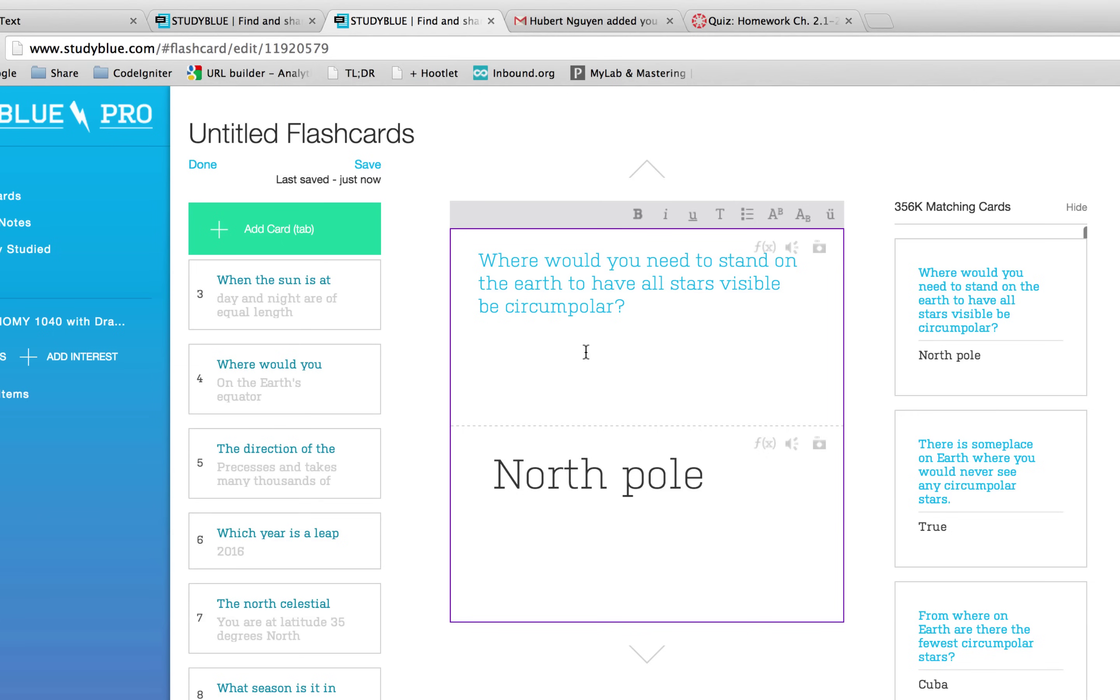
pyautogui.press('Tab')
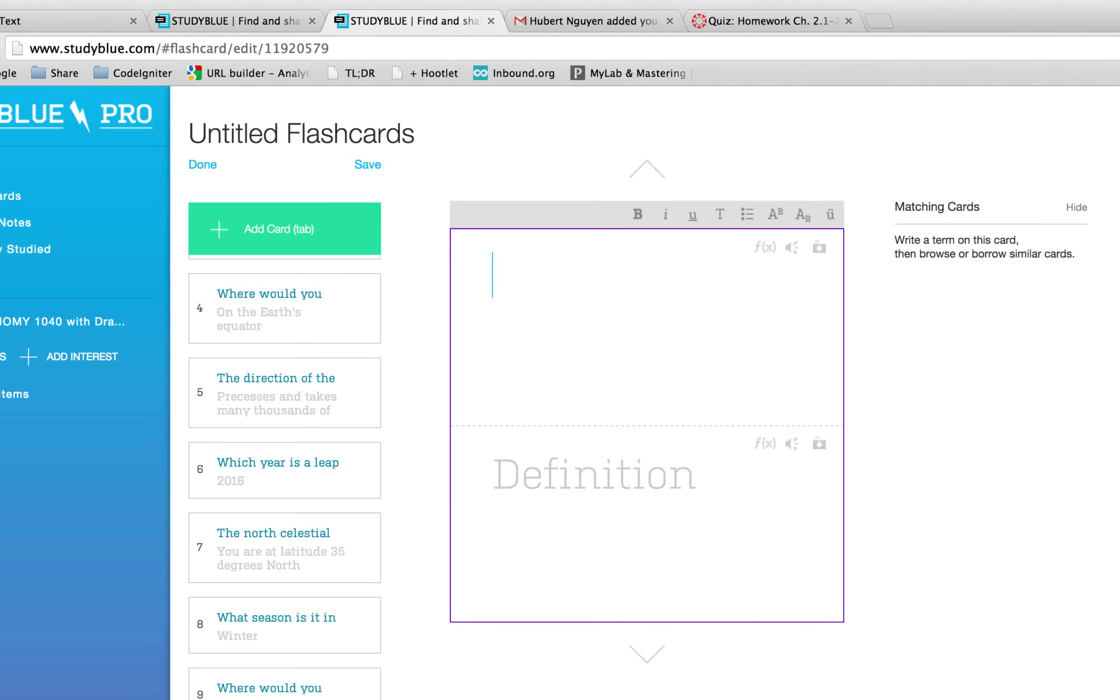
pyautogui.press('super+v')
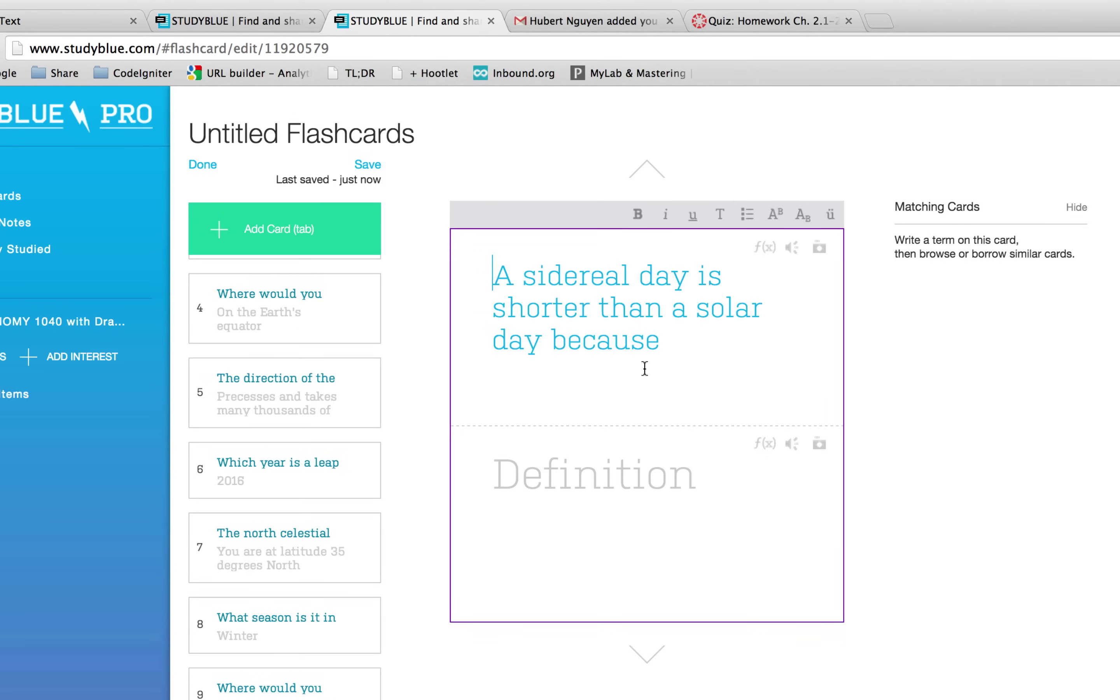
# Bring up the sidereal-day matching cards and answer quiz Question 11 with "the Earth orbits the Sun, shifting the Suns postion in sky."
pyautogui.click(643, 467)
pyautogui.moveTo(935, 326)
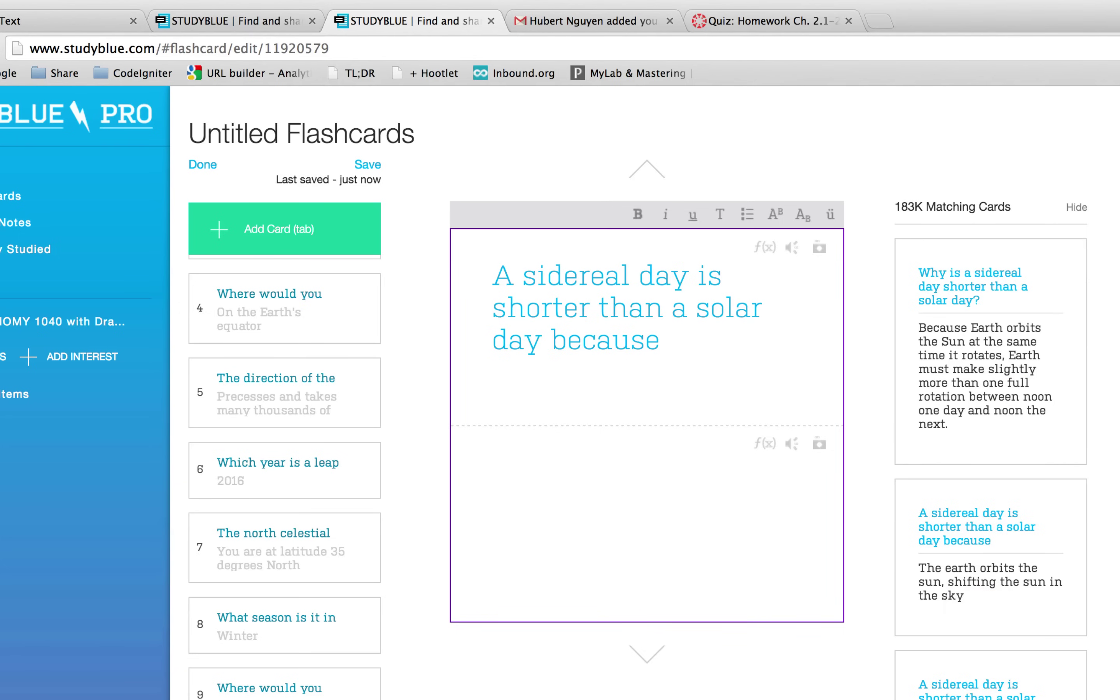
pyautogui.click(762, 34)
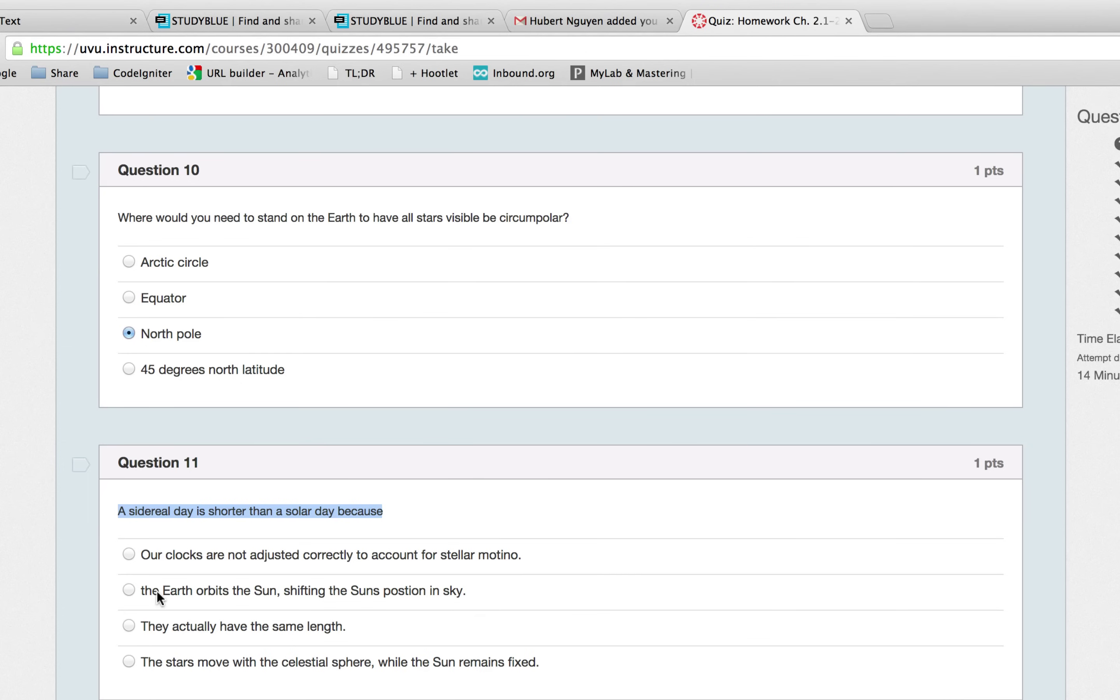
pyautogui.click(396, 588)
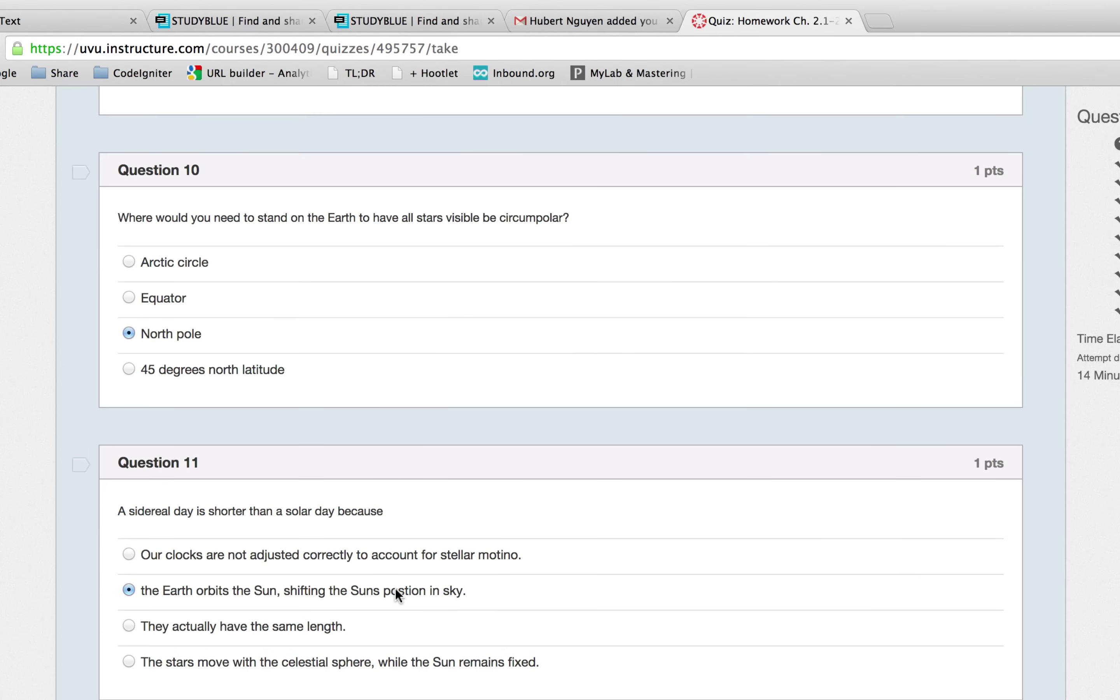
# Fill the flashcard from the matching card "The earth orbits the sun, shifting the sun in the sky" and add a blank flashcard
pyautogui.click(420, 19)
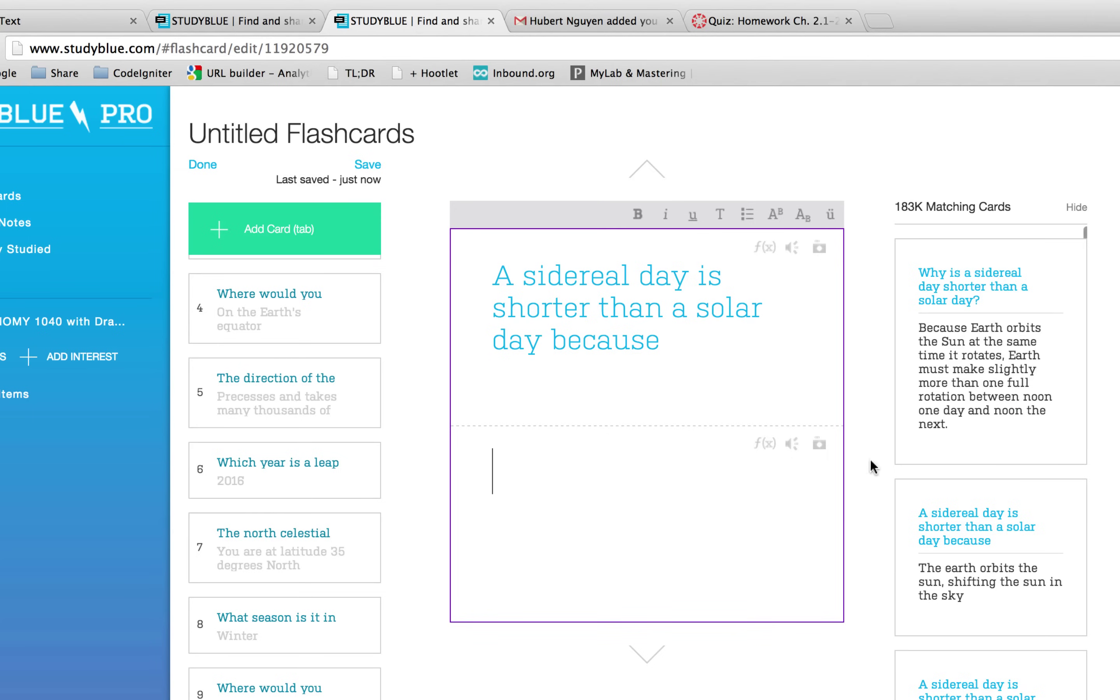
pyautogui.click(974, 558)
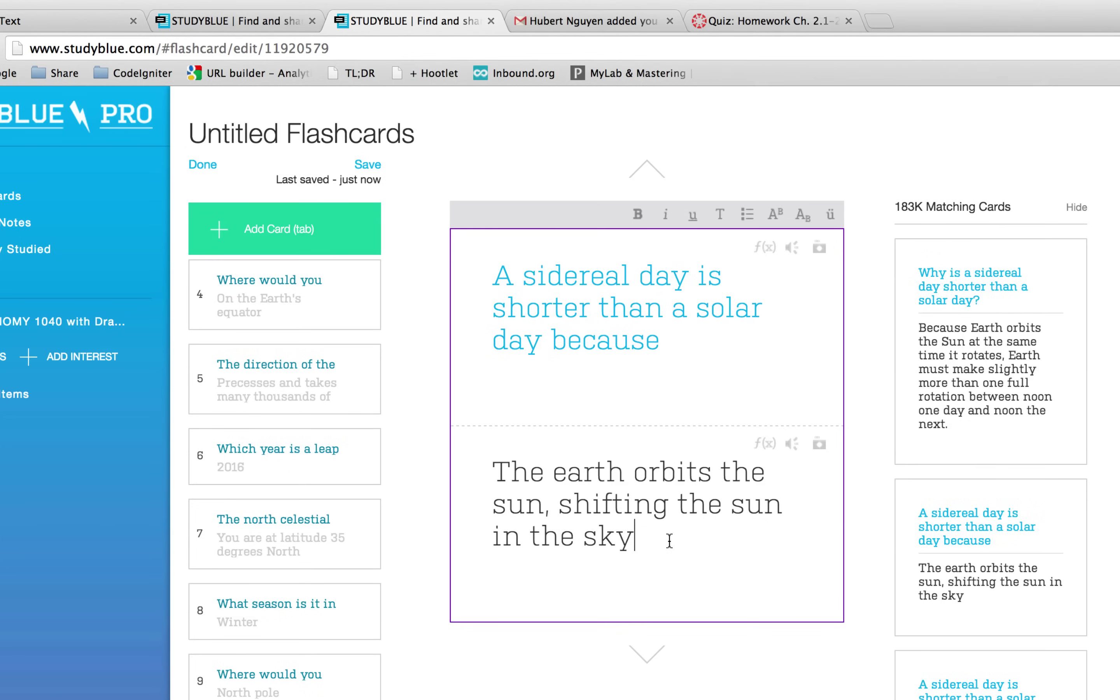
pyautogui.press('Tab')
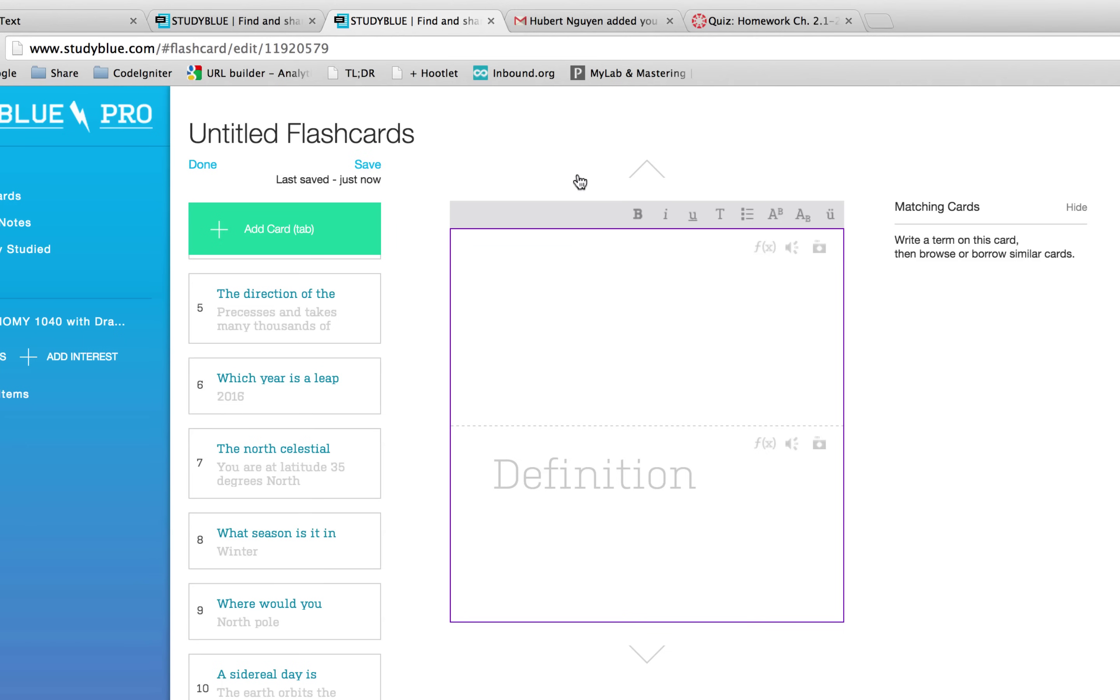
# Return to the Homework Ch. 2.1-2.2 quiz and submit it
pyautogui.click(743, 25)
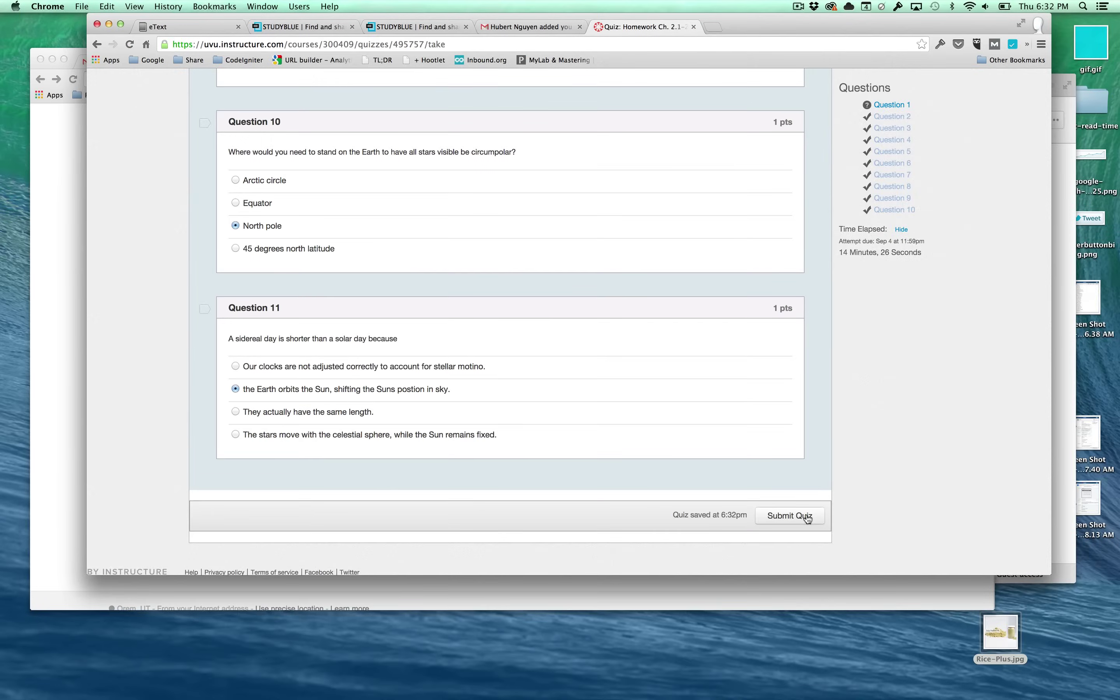
pyautogui.click(808, 518)
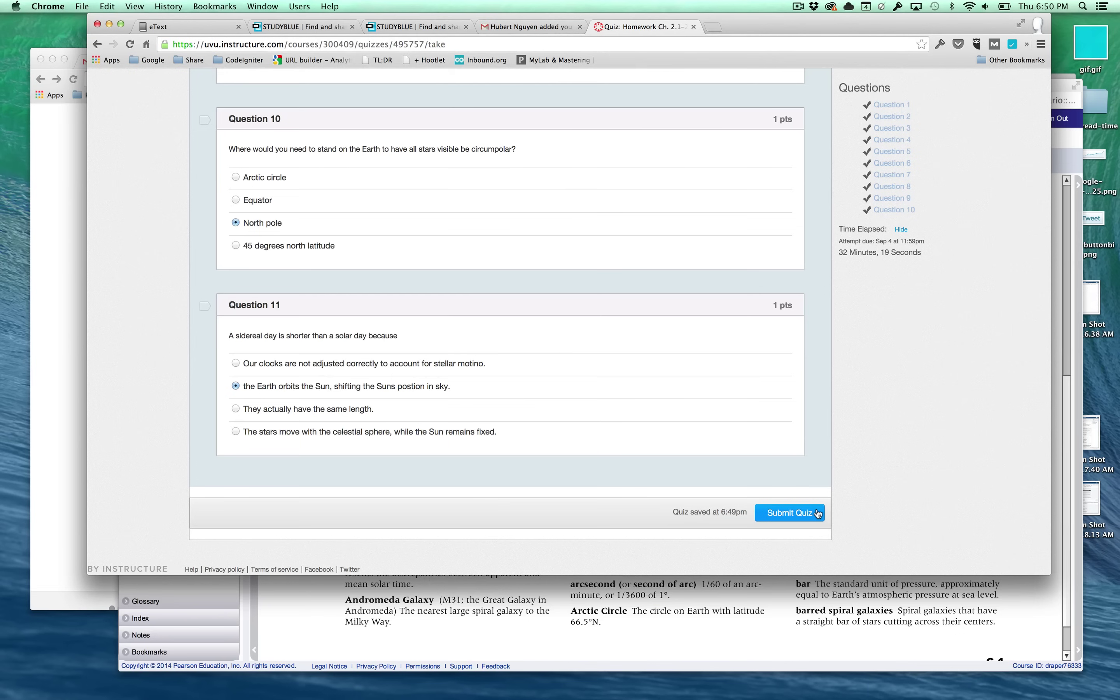
pyautogui.click(817, 513)
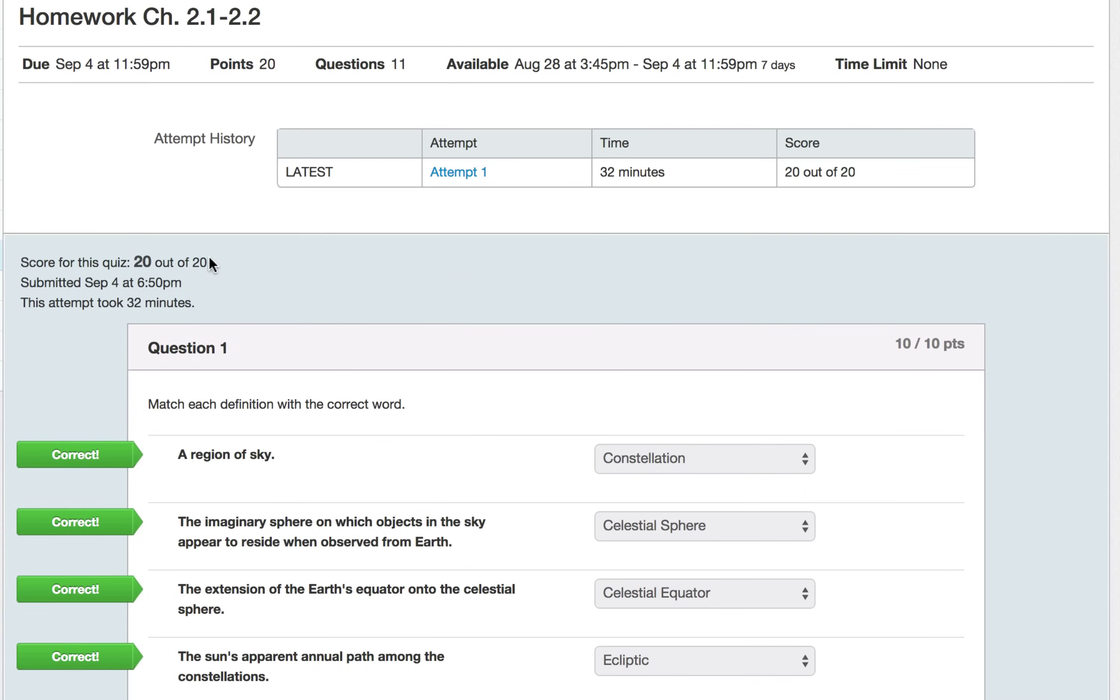
# Check the overall score of the submitted Homework Ch. 2.1-2.2 quiz and look through its graded answers
pyautogui.moveTo(308, 307); pyautogui.dragTo(270, 307)
pyautogui.moveTo(141, 256); pyautogui.dragTo(134, 260)
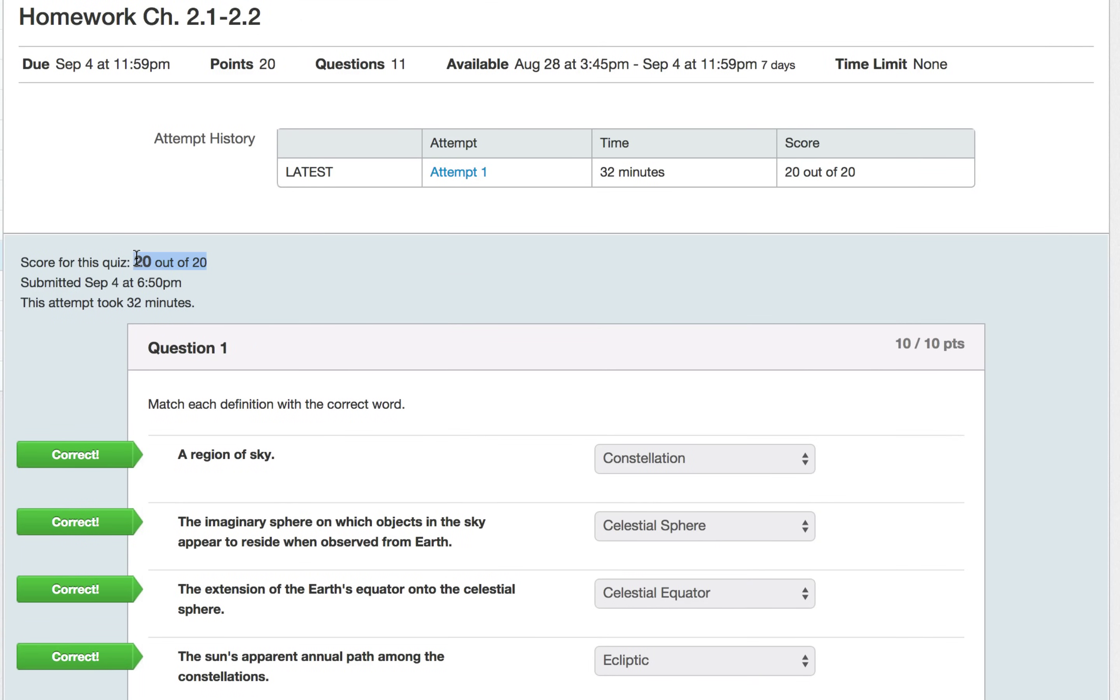
pyautogui.click(235, 246)
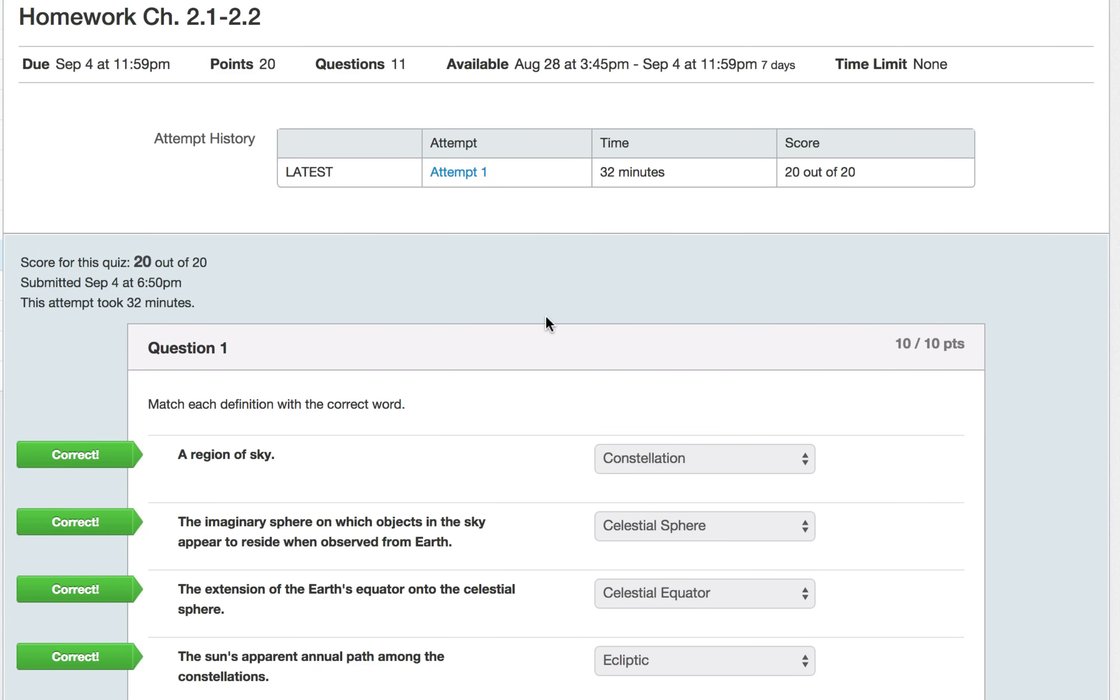
pyautogui.scroll(-5, 548, 323)
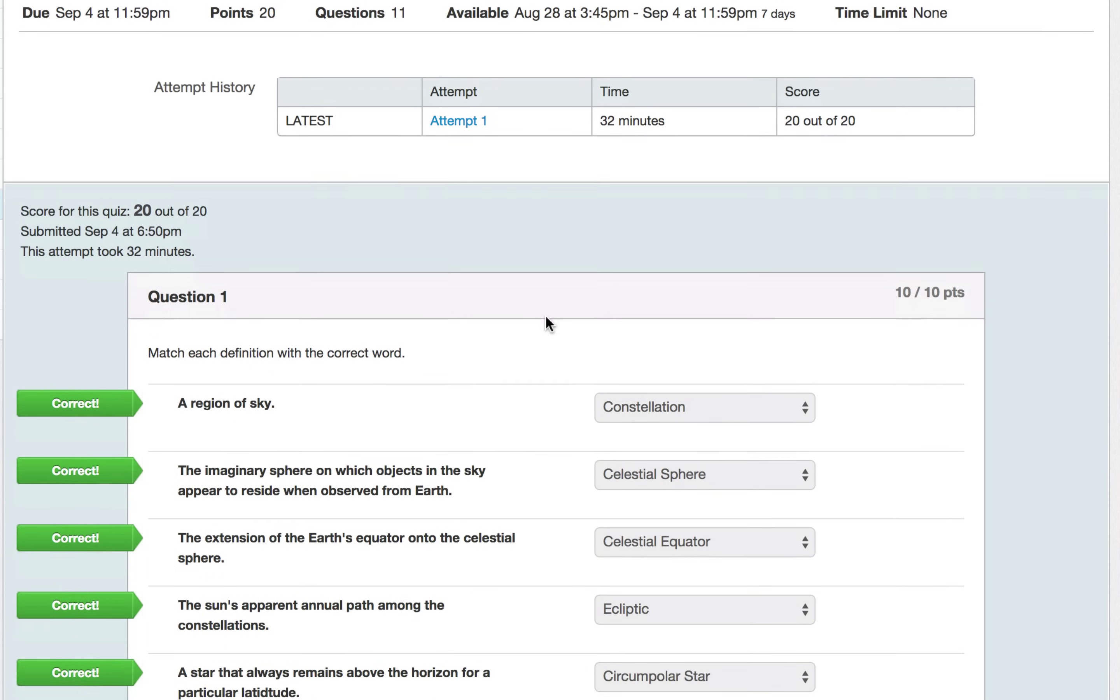
pyautogui.scroll(-20, 548, 323)
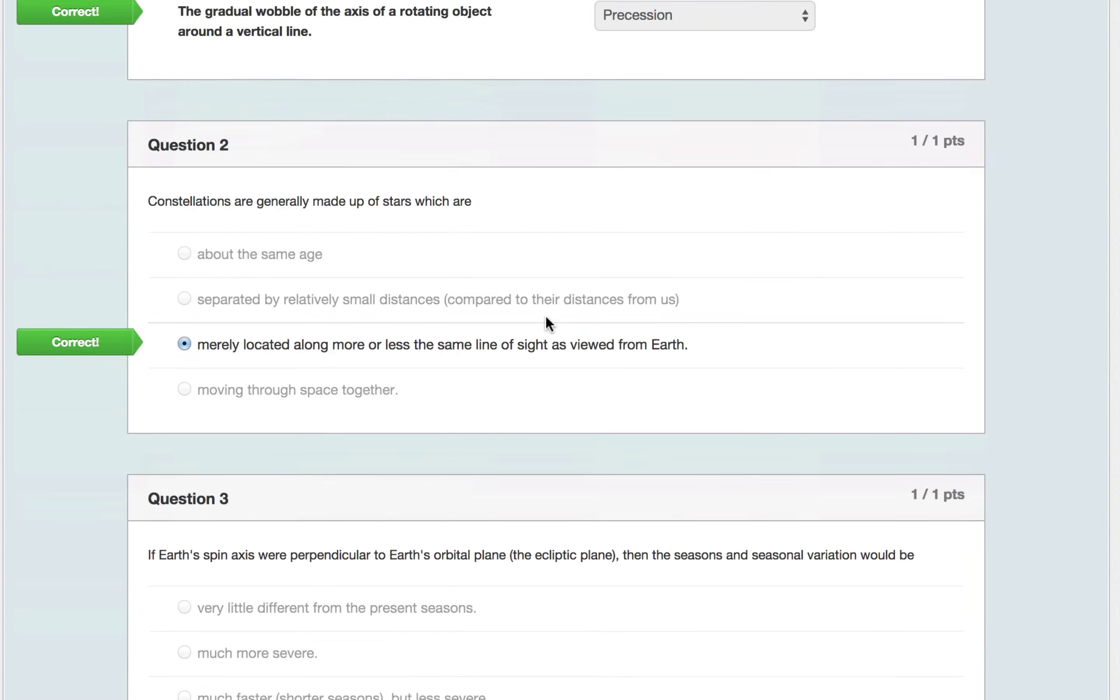
pyautogui.scroll(-20, 548, 323)
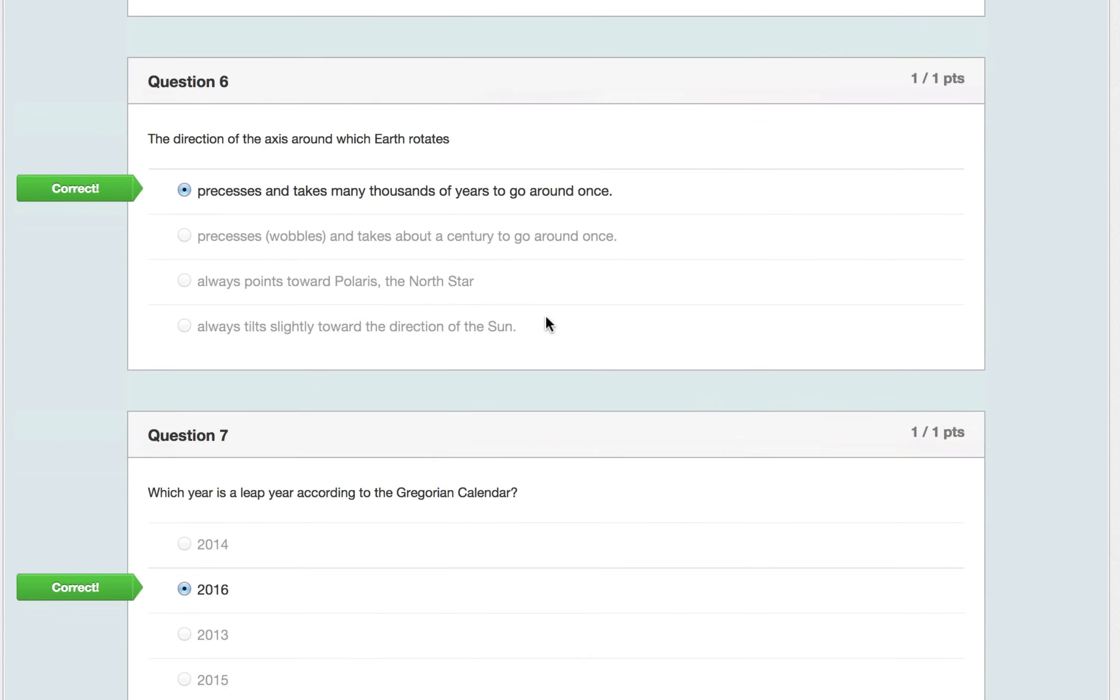
pyautogui.scroll(-20, 547, 317)
# Look through the StudyBlue deck's vocabulary flashcards, from Zodiac back through Precession, Ecliptic, Circumpolar Star and Celestial equator to Arcminute
pyautogui.scroll(20, 546, 317)
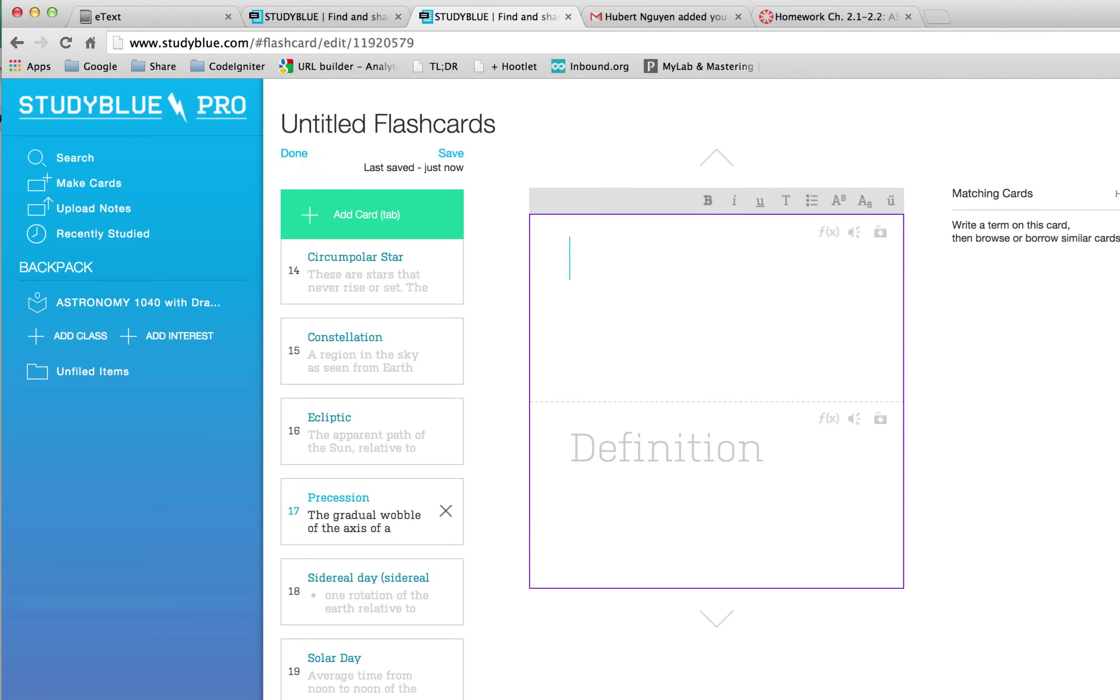
pyautogui.scroll(-5, 374, 514)
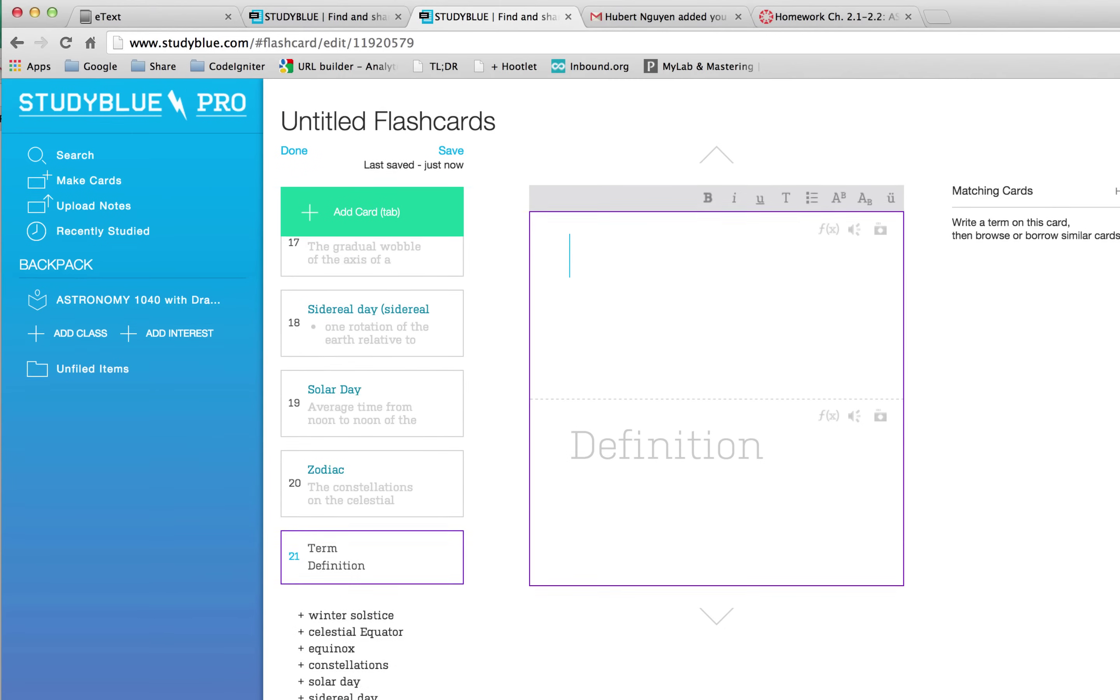
pyautogui.click(372, 486)
pyautogui.scroll(5, 384, 463)
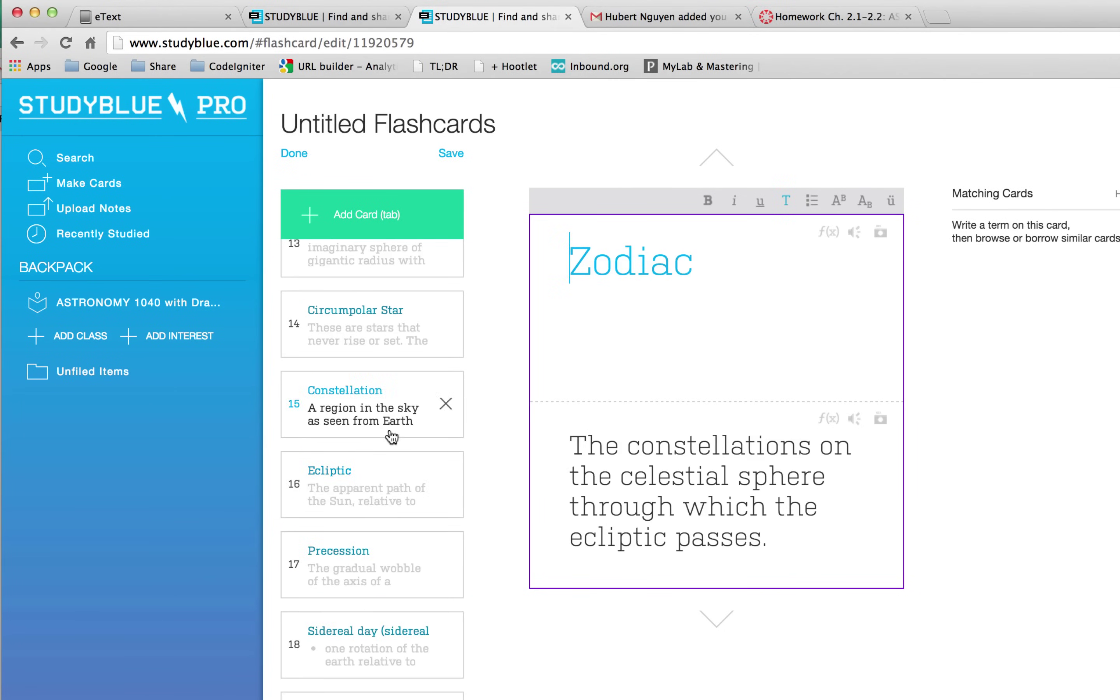
pyautogui.click(383, 450)
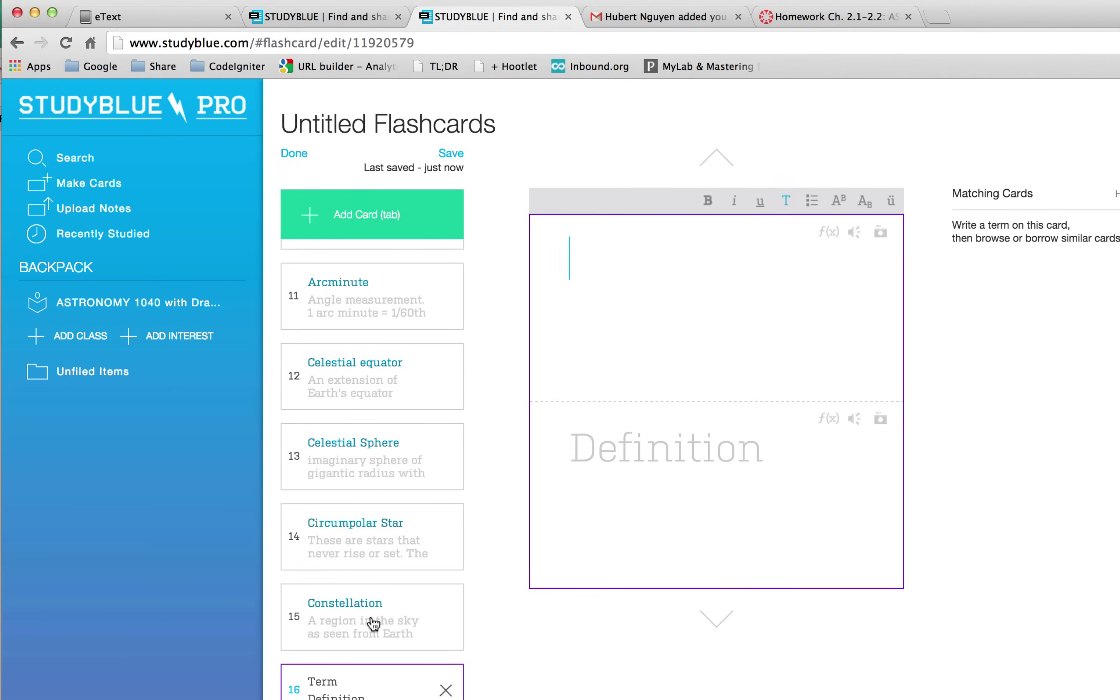
pyautogui.click(443, 690)
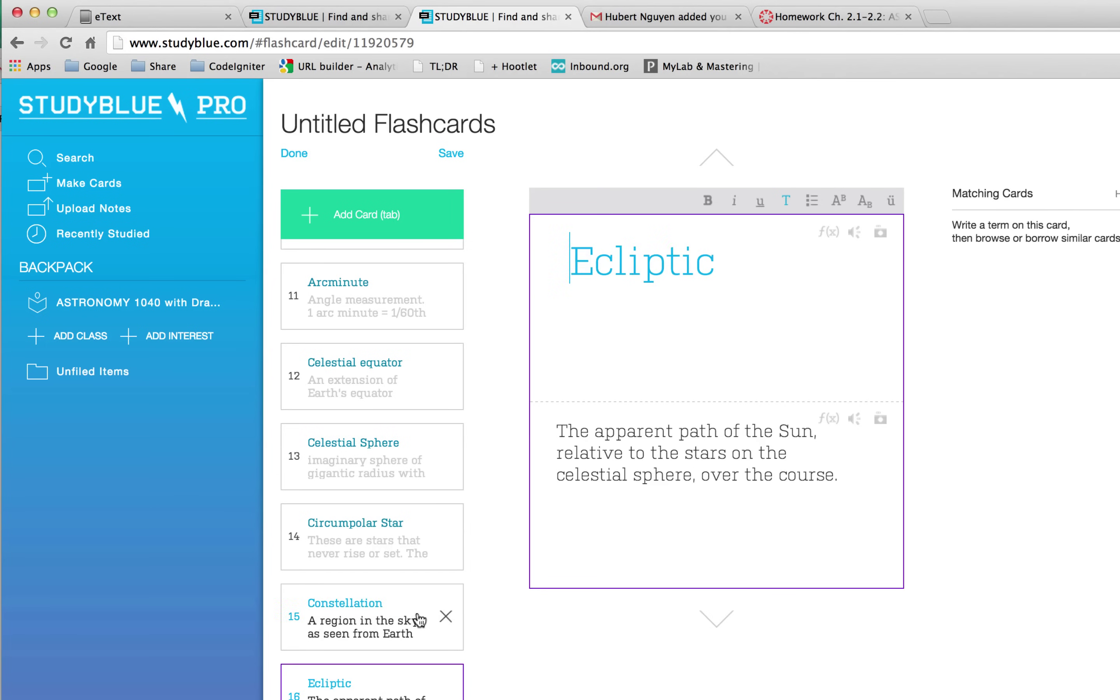
pyautogui.click(383, 699)
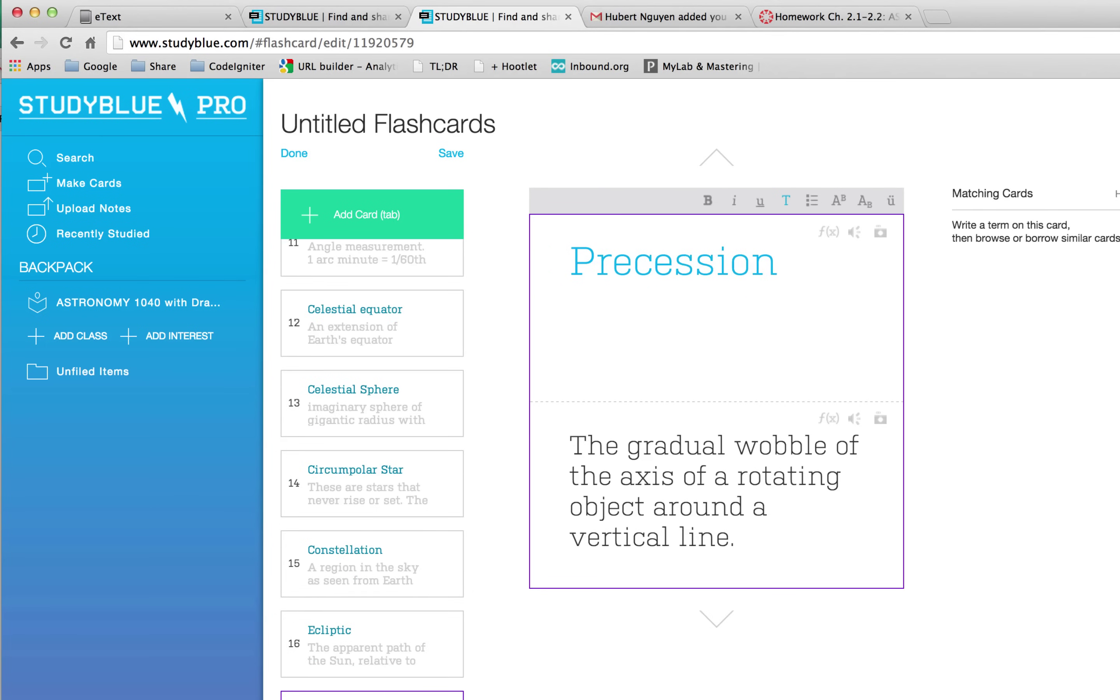
pyautogui.click(383, 641)
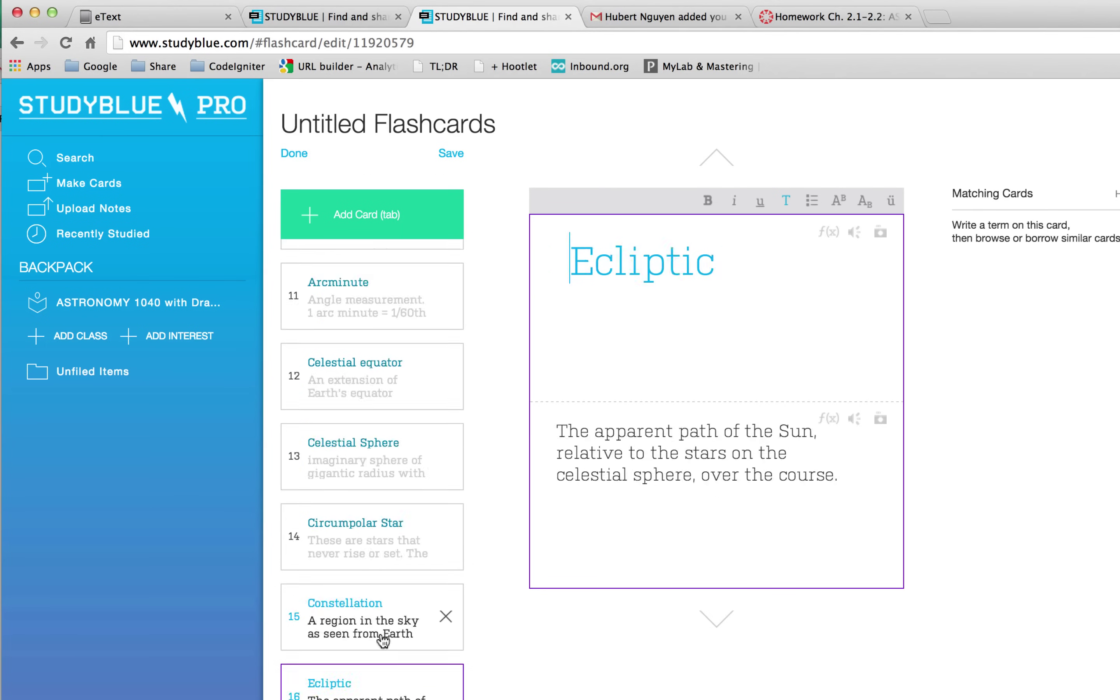
pyautogui.click(388, 556)
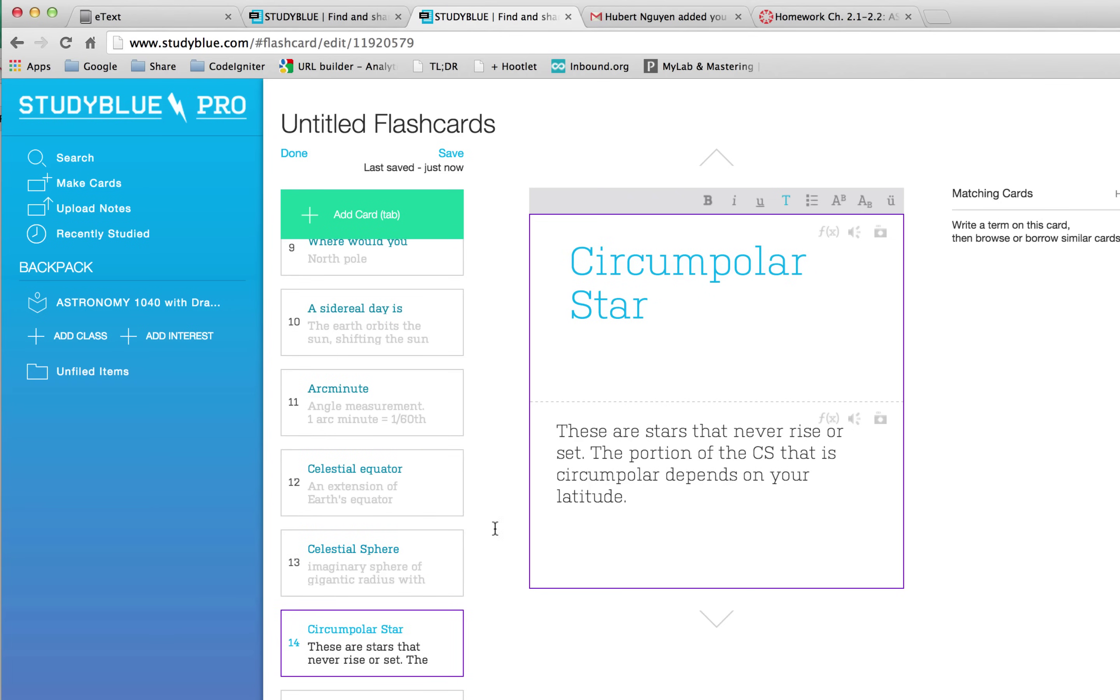
pyautogui.click(403, 496)
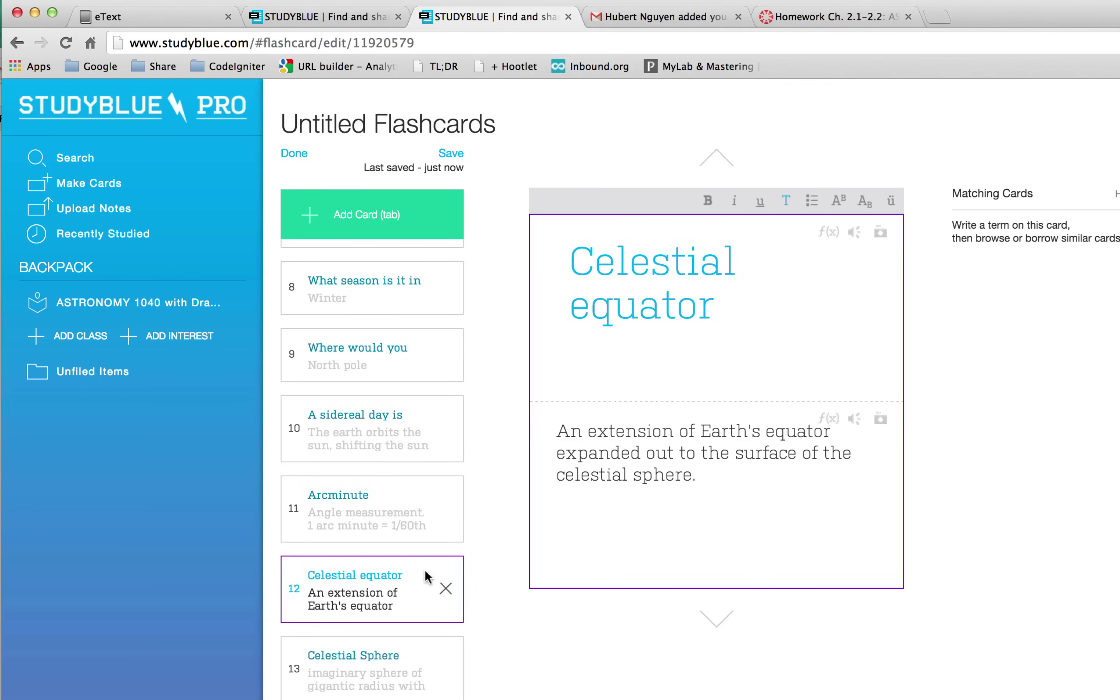
pyautogui.click(415, 524)
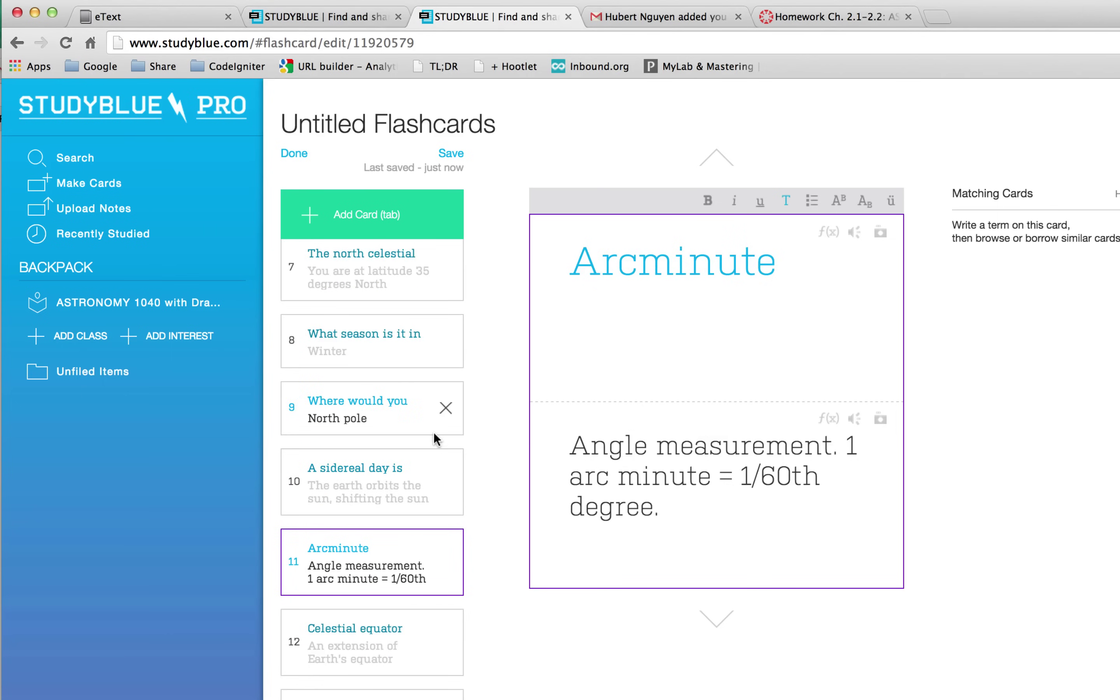
pyautogui.scroll(10, 392, 389)
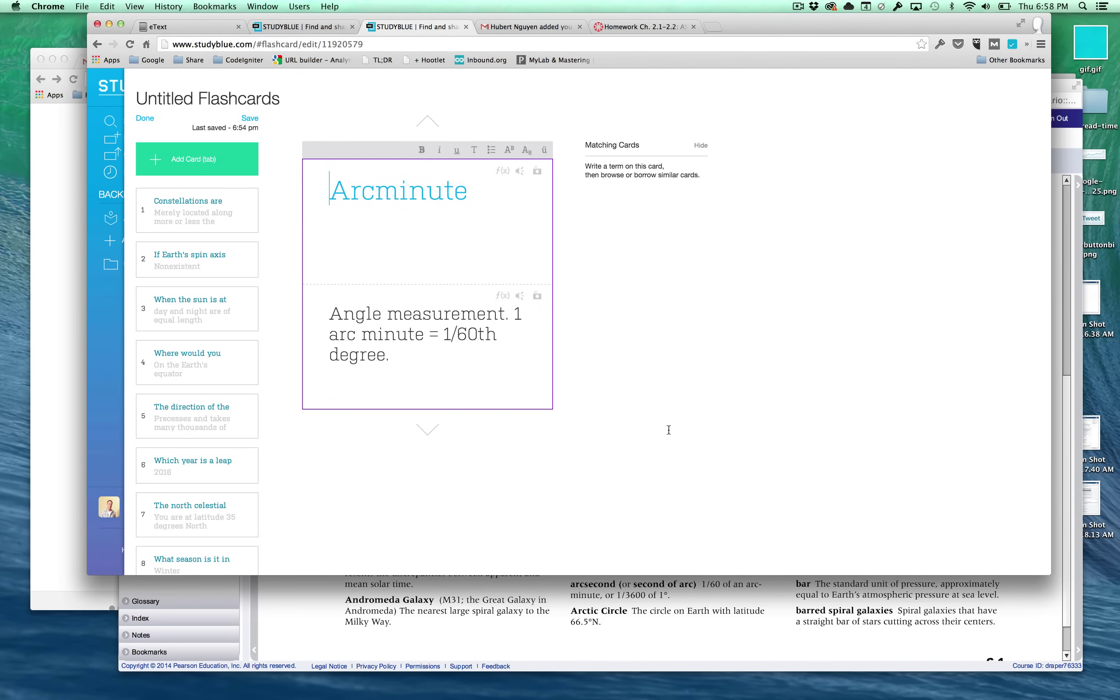
# Return to the graded Homework Ch. 2.1-2.2 quiz and examine its submission details and Question 1 answers
pyautogui.click(653, 25)
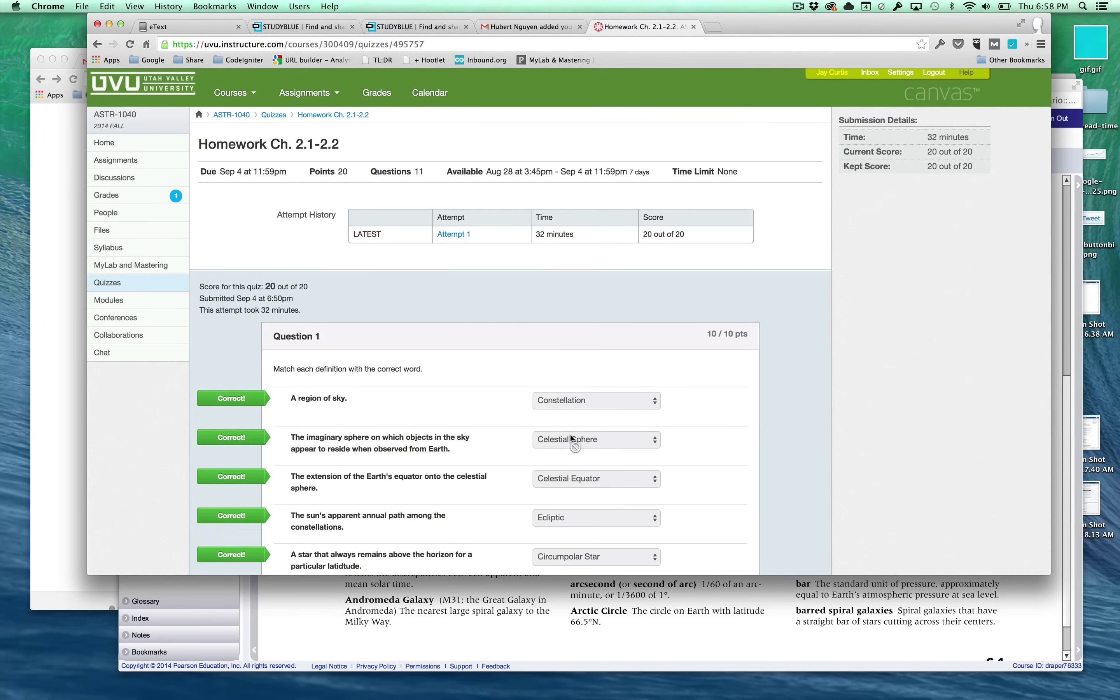
pyautogui.scroll(-10, 764, 360)
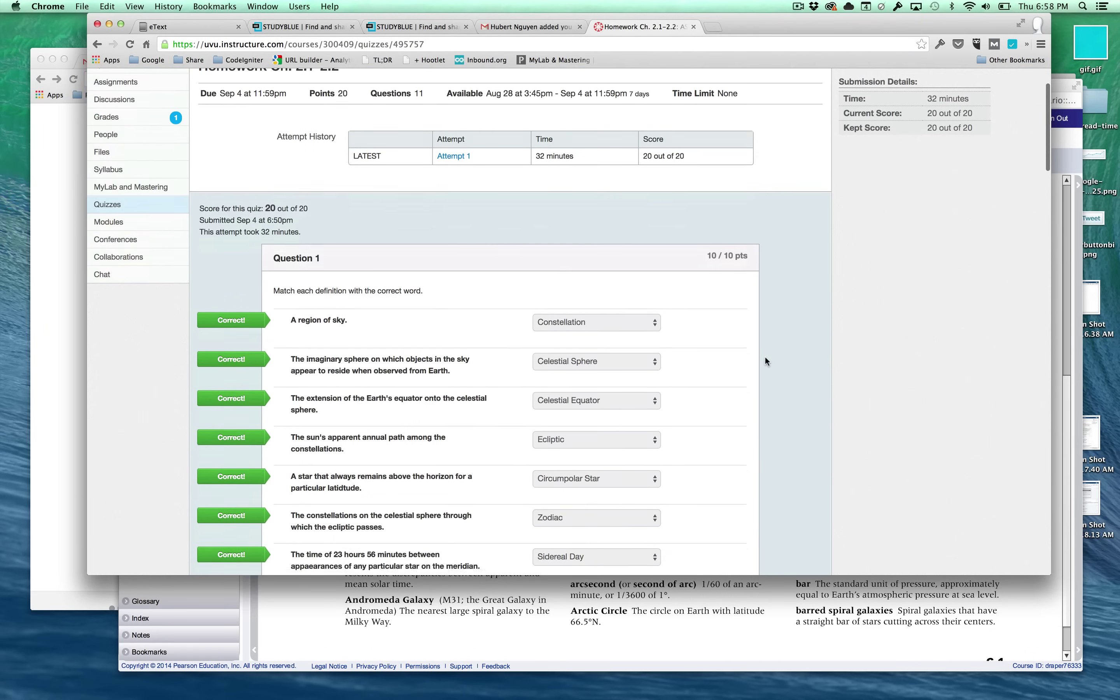
pyautogui.scroll(10, 765, 359)
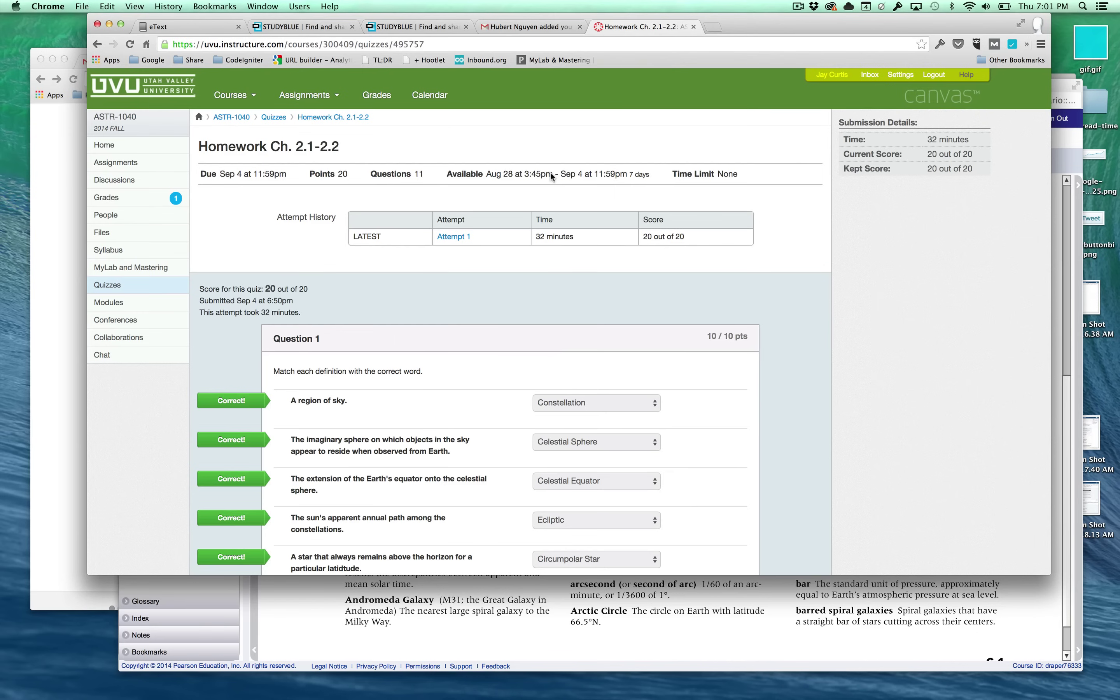
# Go back to the StudyBlue deck and view its question flashcards, including the south celestial pole, Earth's spin axis, leap year and sidereal day cards
pyautogui.click(427, 27)
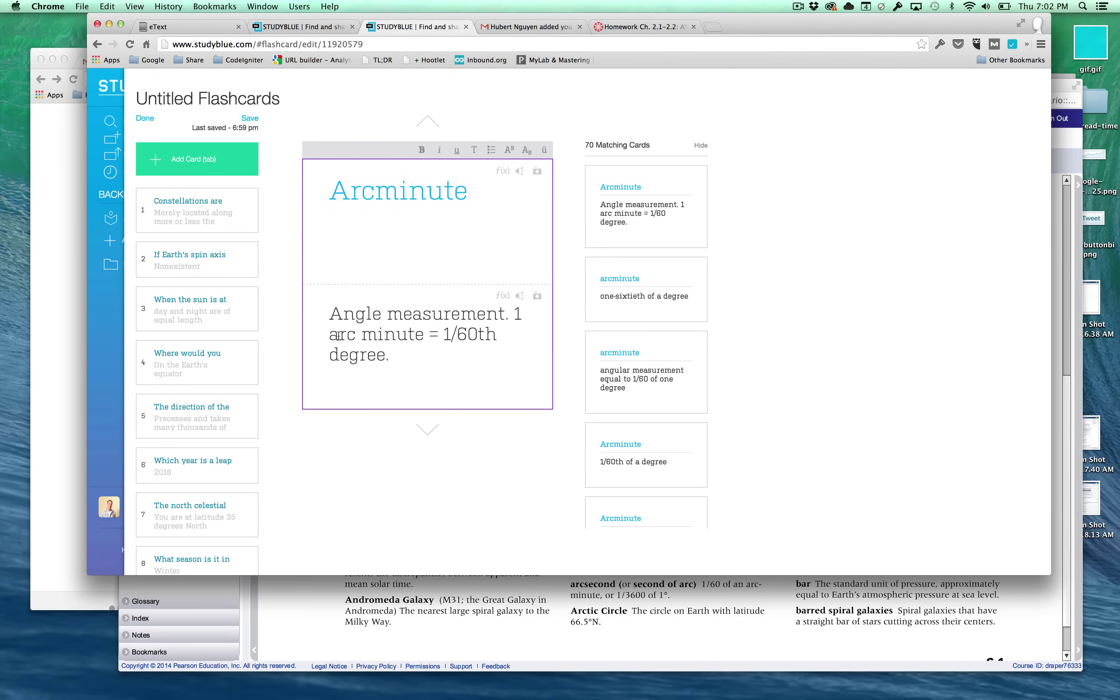
pyautogui.click(206, 362)
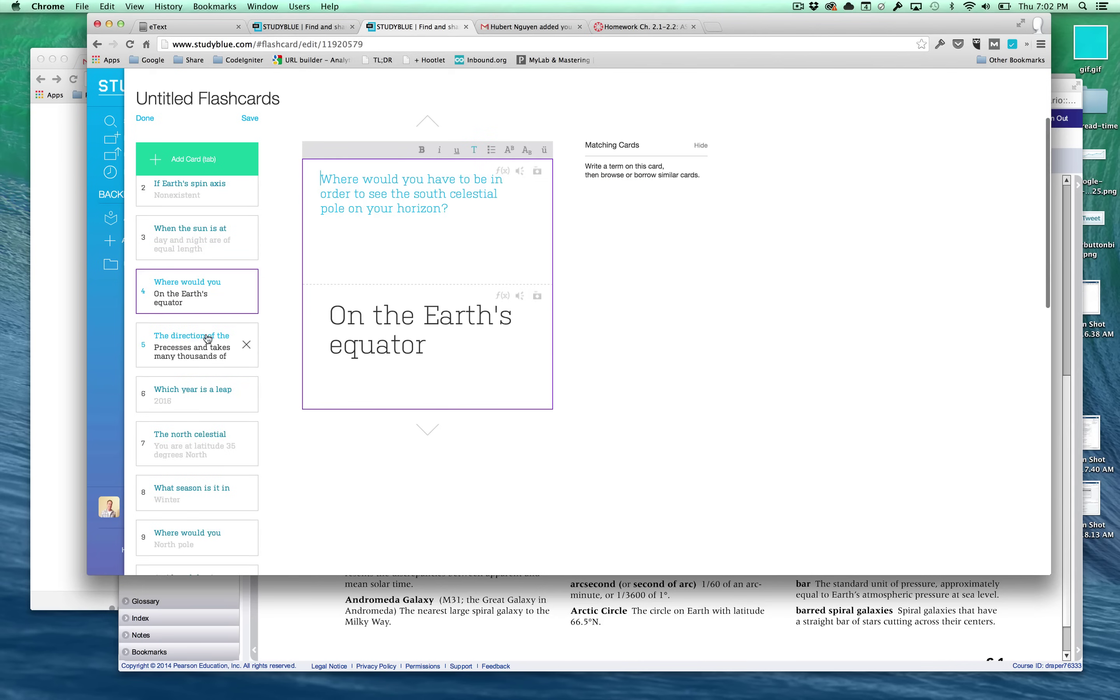
pyautogui.click(209, 250)
pyautogui.click(210, 217)
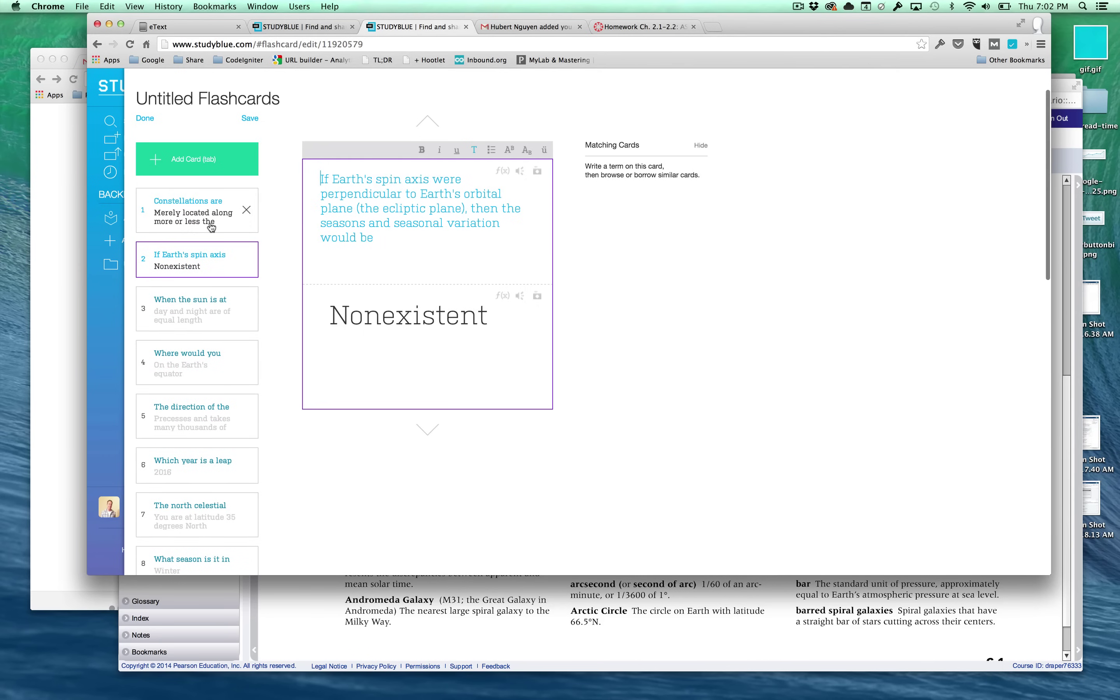
pyautogui.click(190, 471)
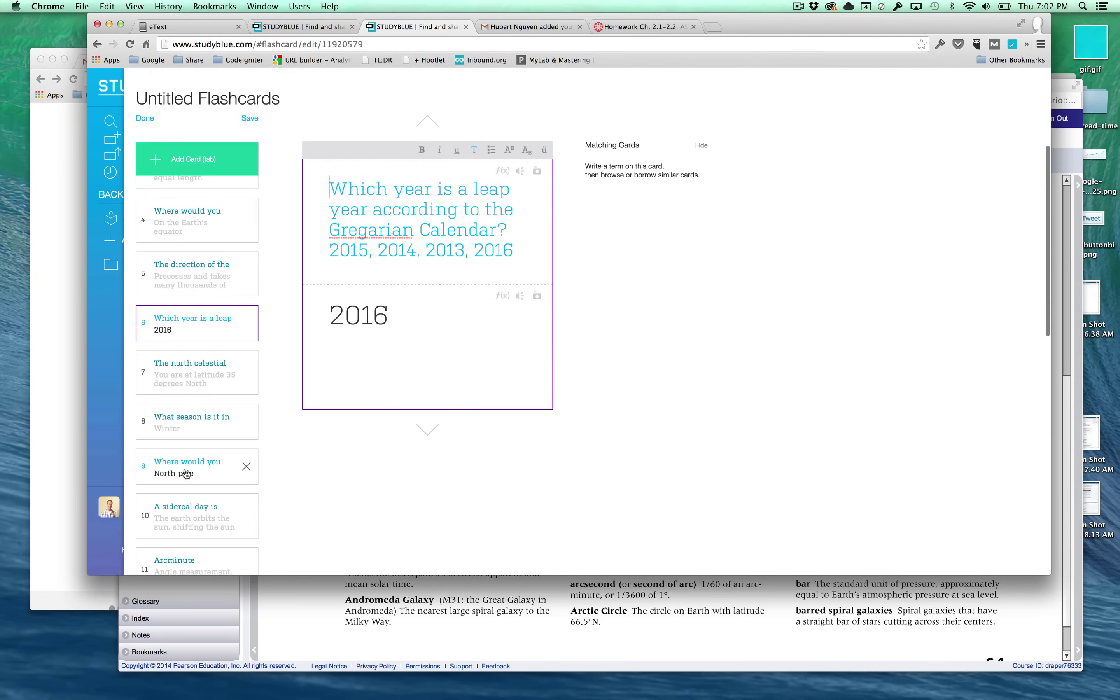
pyautogui.click(185, 517)
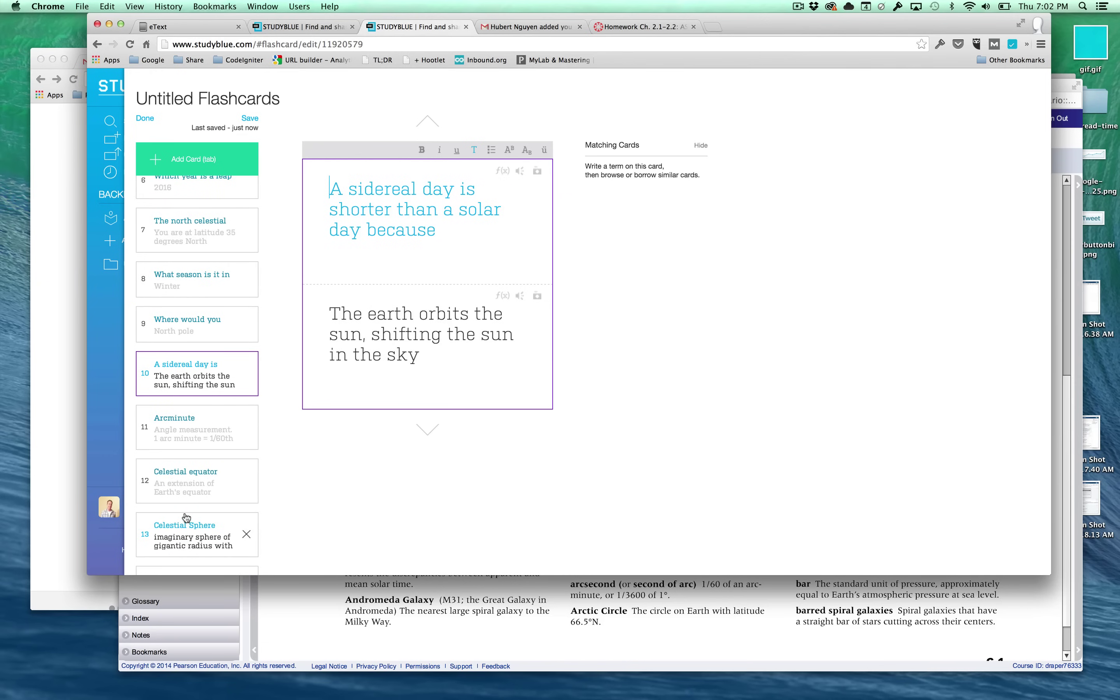
pyautogui.click(193, 481)
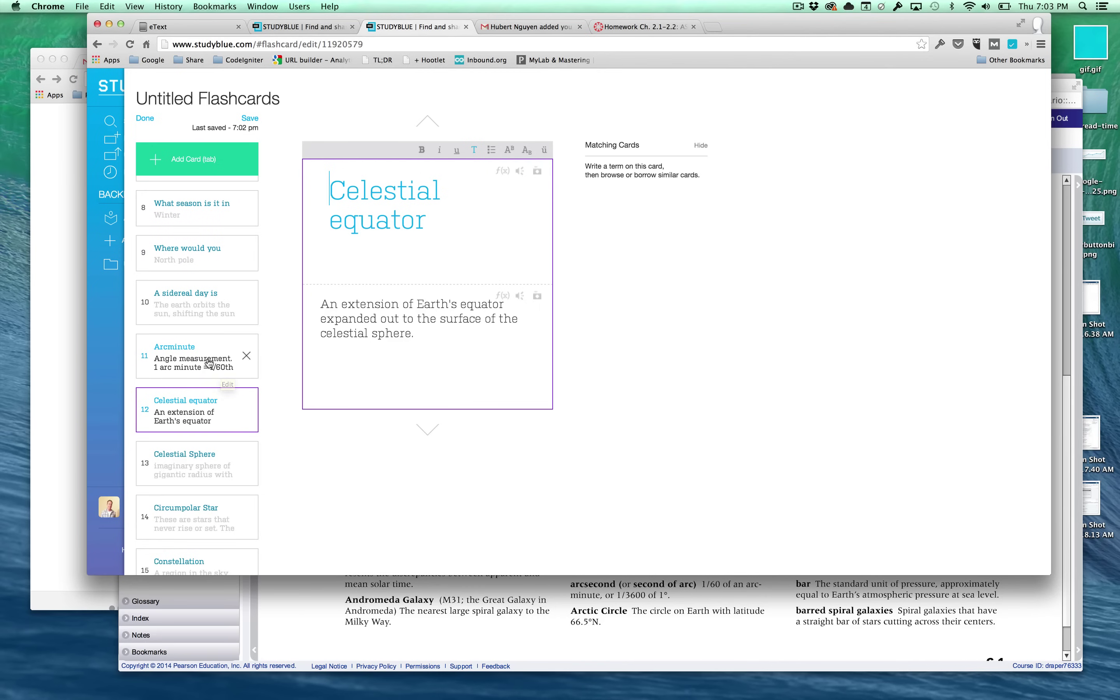
pyautogui.moveTo(228, 280)
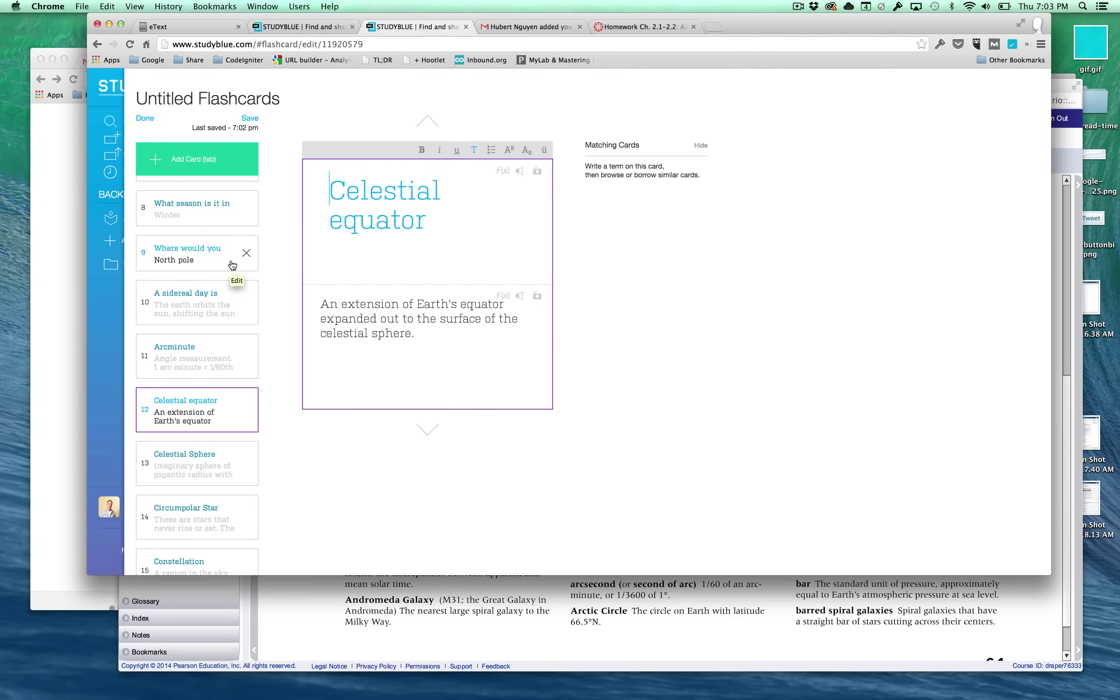